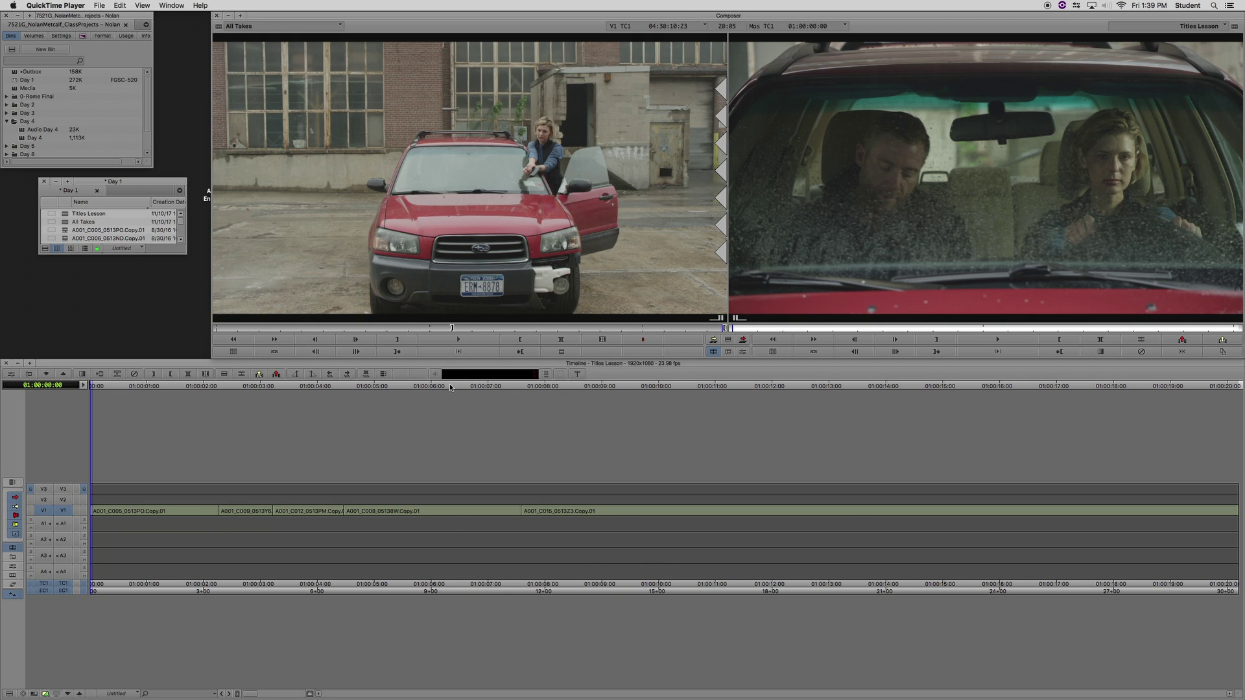
- Load filler as the source and splice it into track V1 only, at the cut between the first and second clips
{"action": "left_click", "coordinate": [472, 329]}
{"action": "left_click_drag", "start_coordinate": [324, 421], "coordinate": [220, 483]}
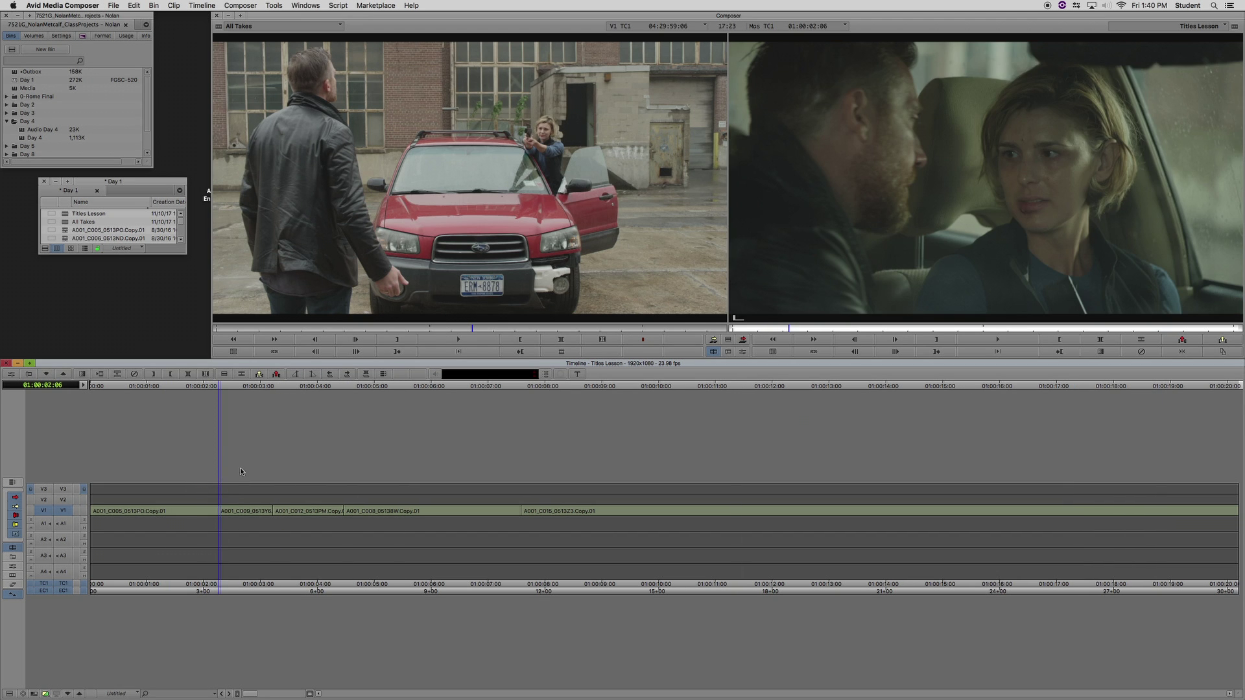
{"action": "right_click", "coordinate": [407, 199]}
{"action": "left_click", "coordinate": [429, 212]}
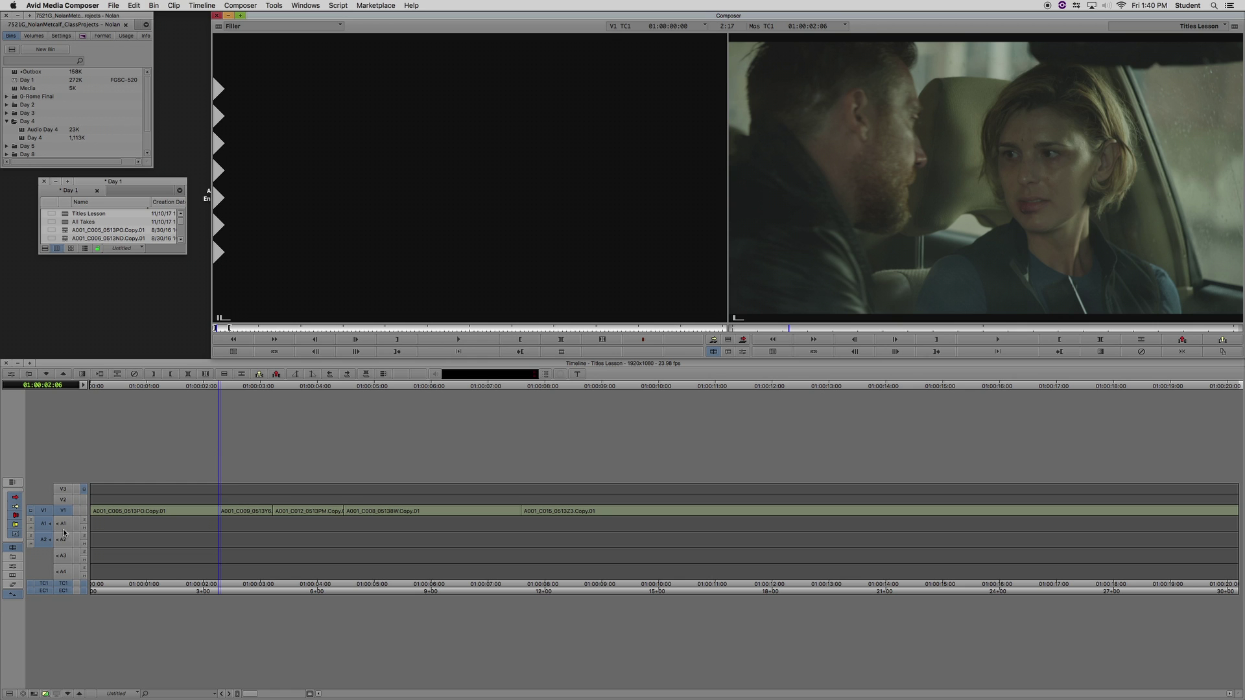
{"action": "left_click", "coordinate": [114, 518]}
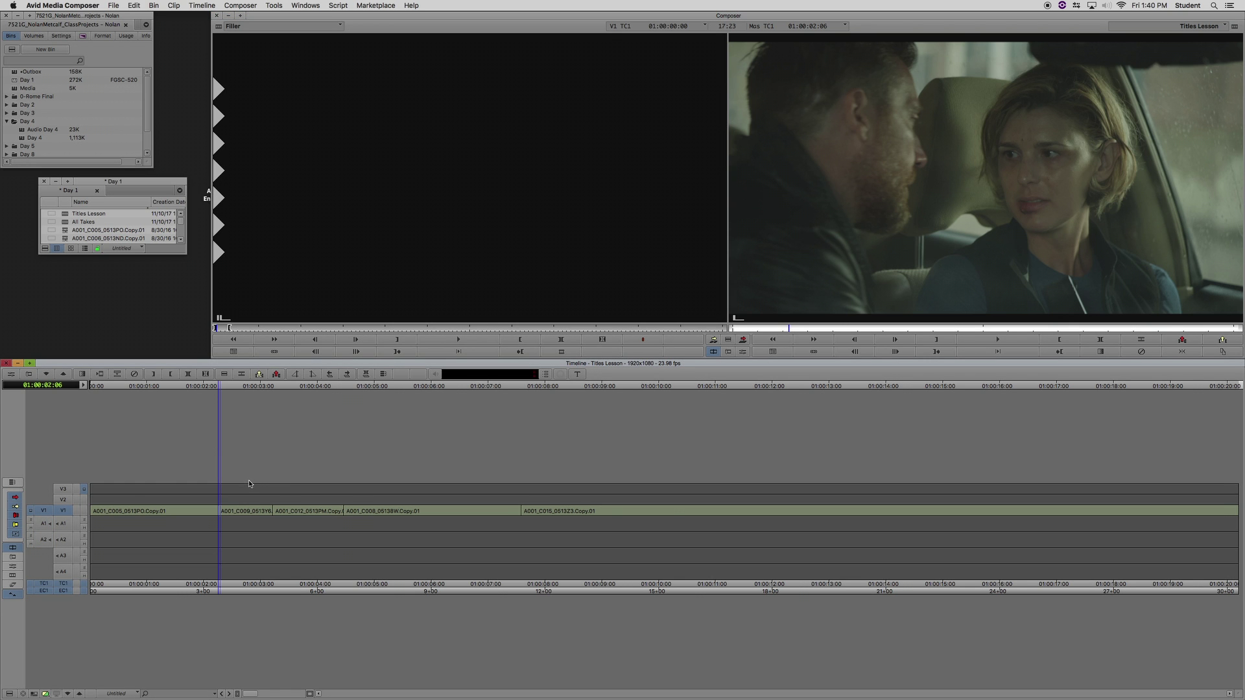
{"action": "key", "text": "v"}
- Create a new Title Tool title with the playhead over the filler and enter the text "Angry People Shoot Each Other"
{"action": "left_click", "coordinate": [297, 388]}
{"action": "left_click", "coordinate": [273, 6]}
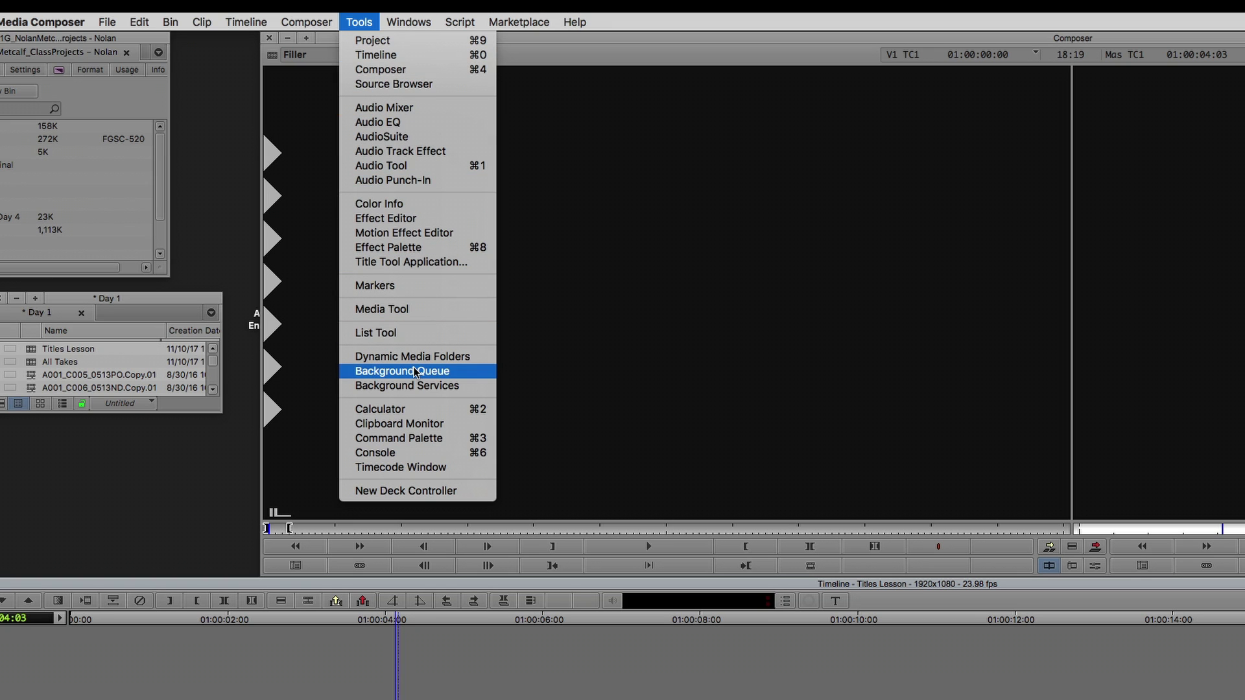
{"action": "left_click", "coordinate": [417, 262]}
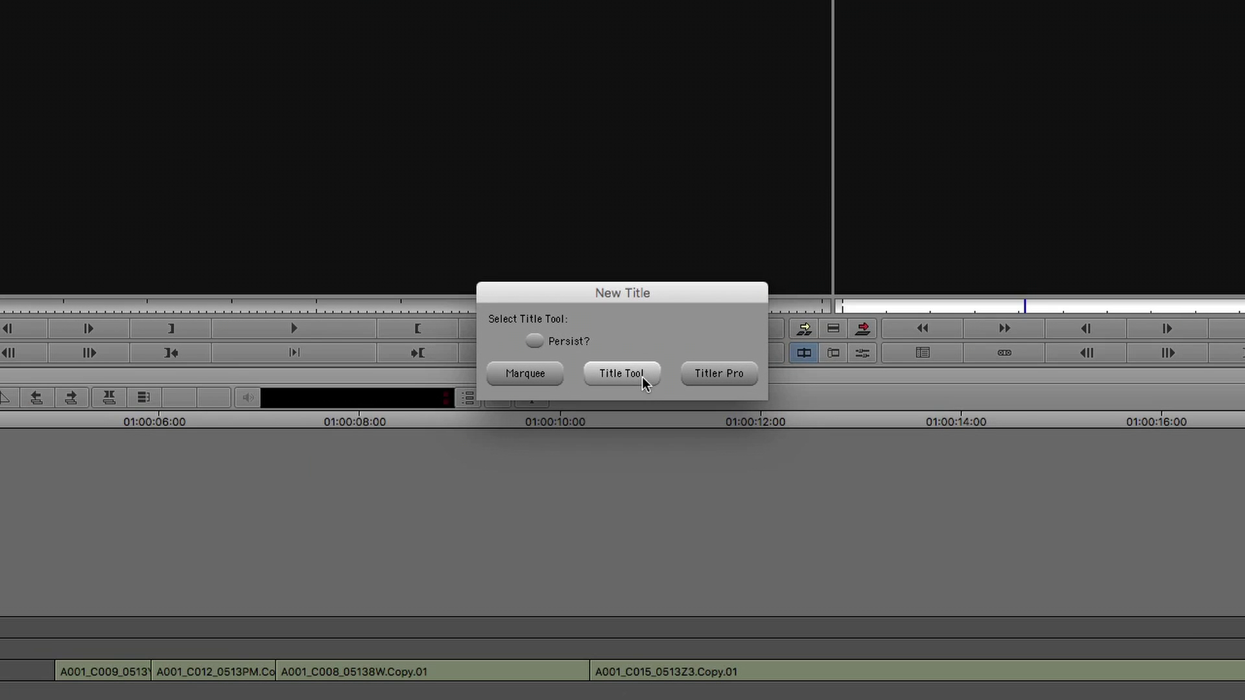
{"action": "left_click", "coordinate": [643, 375]}
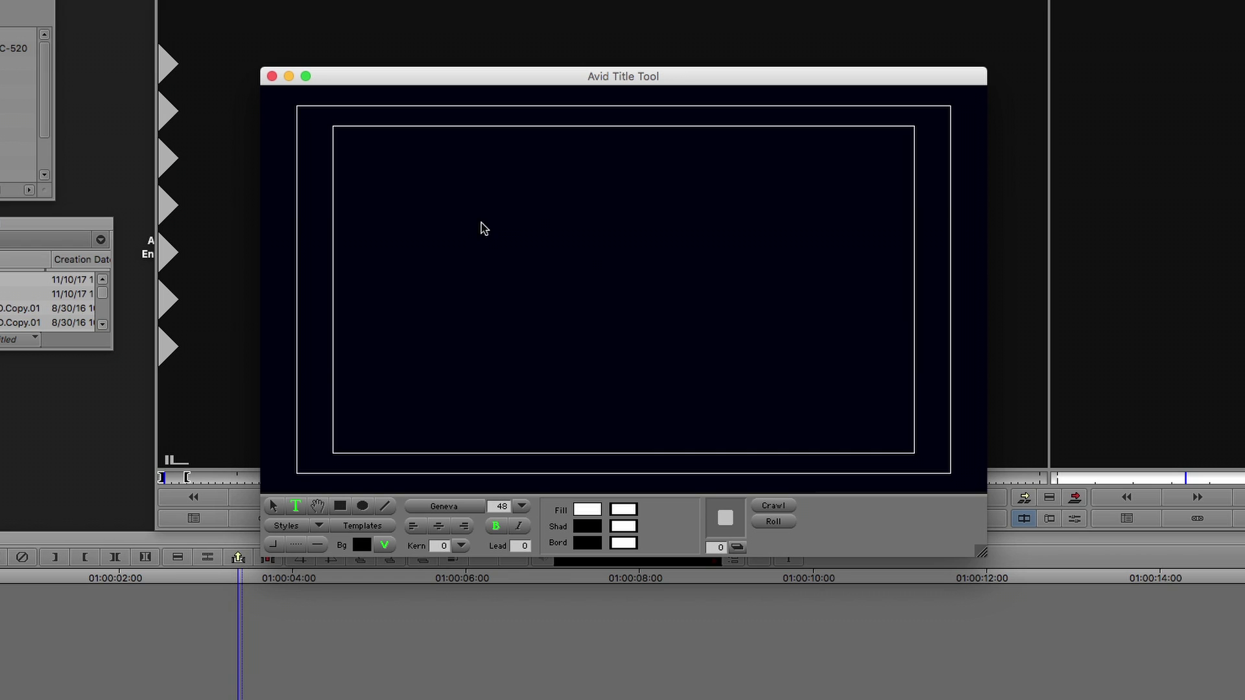
{"action": "left_click", "coordinate": [483, 228]}
{"action": "type", "text": "Angry P"}
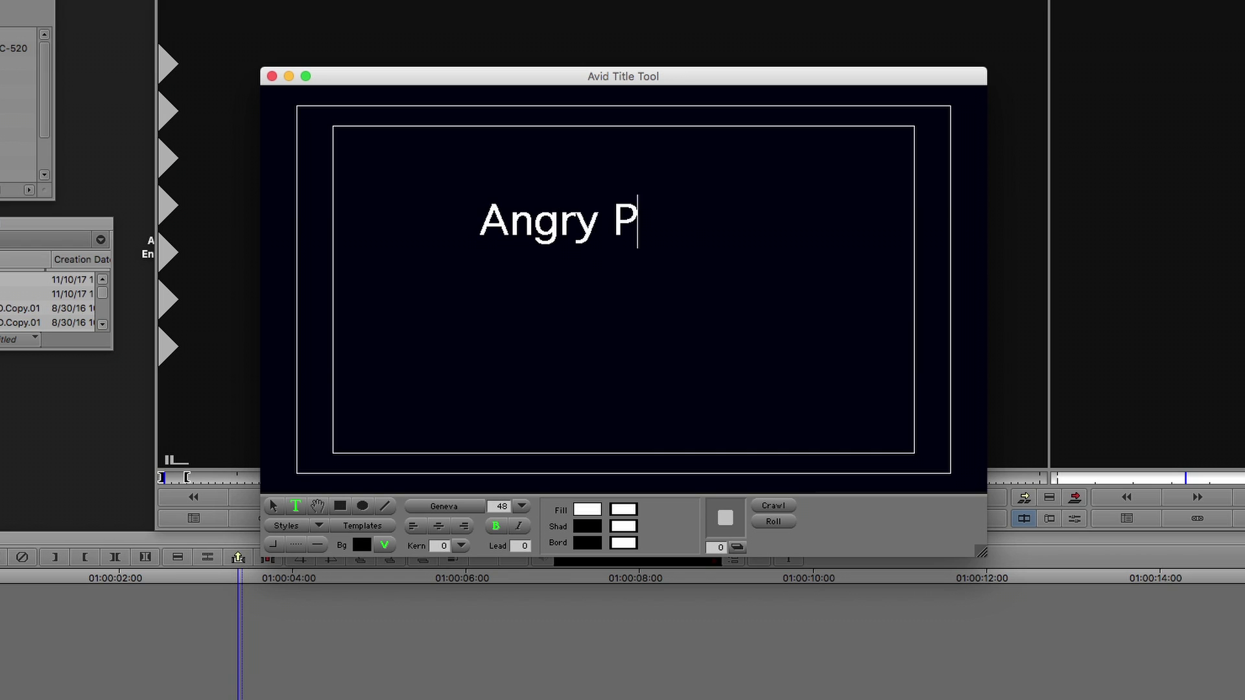
{"action": "type", "text": "eople Shoot Each Other"}
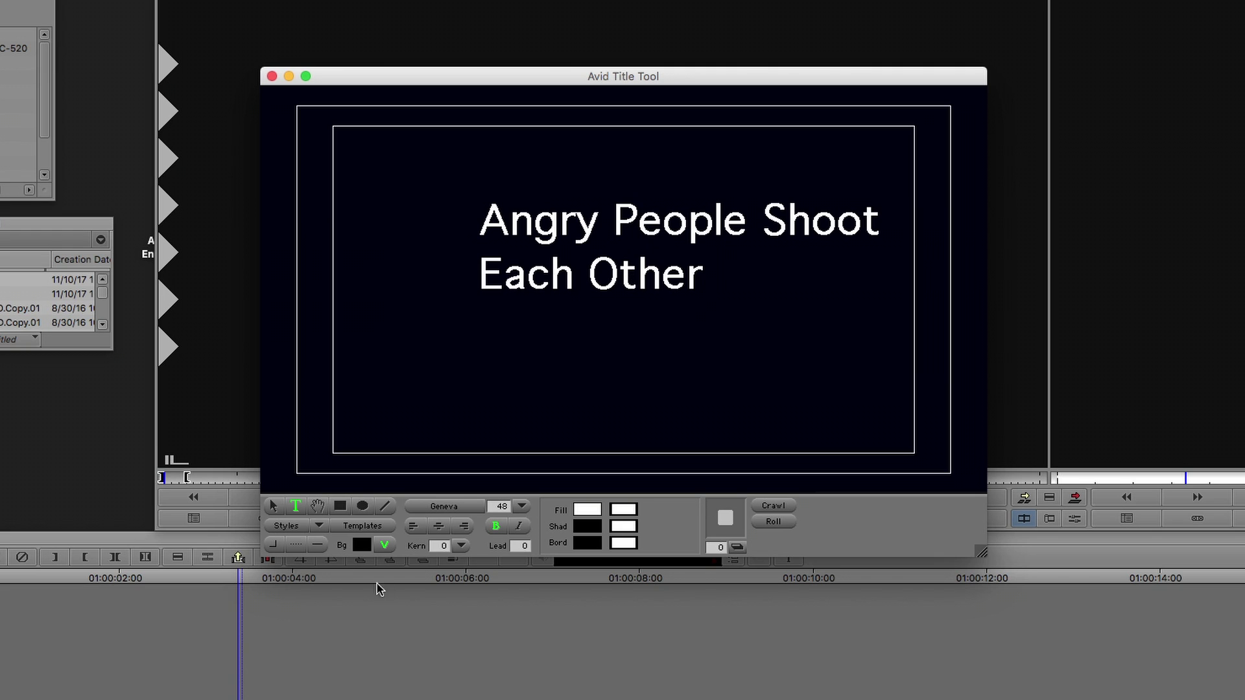
- Set the title text to Helvetica Light with centred alignment and reposition it in the upper middle of the frame
{"action": "left_click", "coordinate": [272, 505]}
{"action": "left_click_drag", "start_coordinate": [658, 230], "coordinate": [600, 227]}
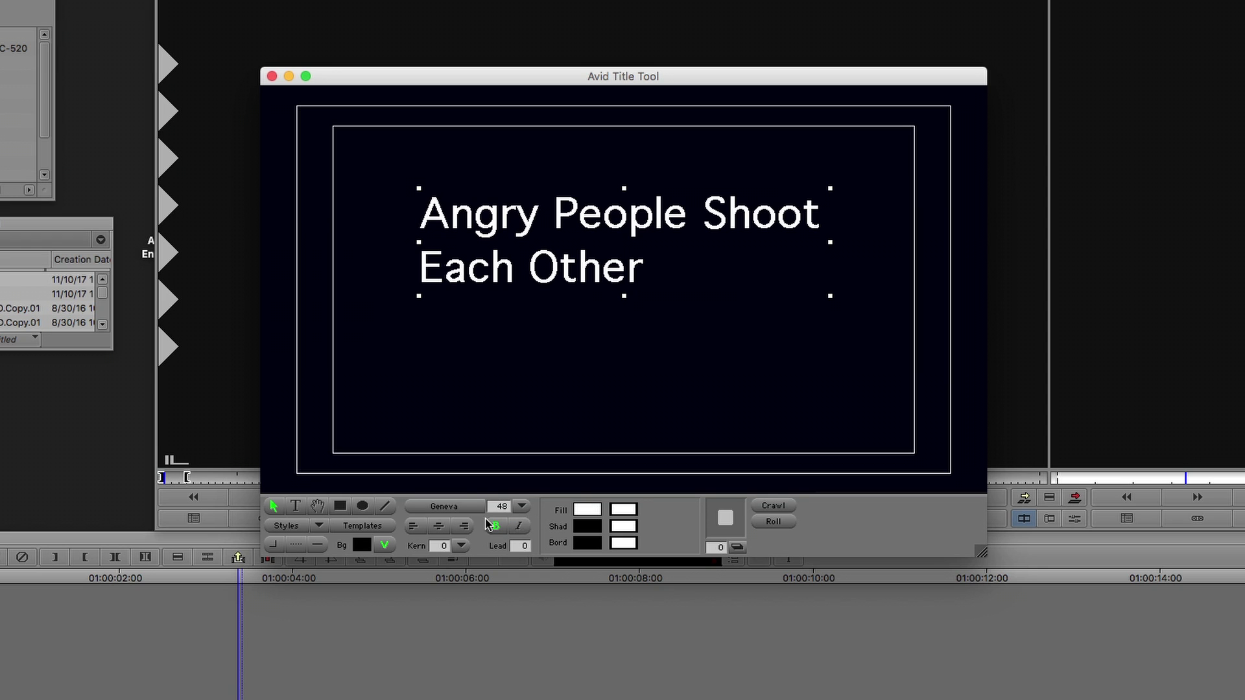
{"action": "left_click", "coordinate": [459, 515]}
{"action": "scroll", "coordinate": [472, 258], "scroll_direction": "down", "scroll_amount": 15}
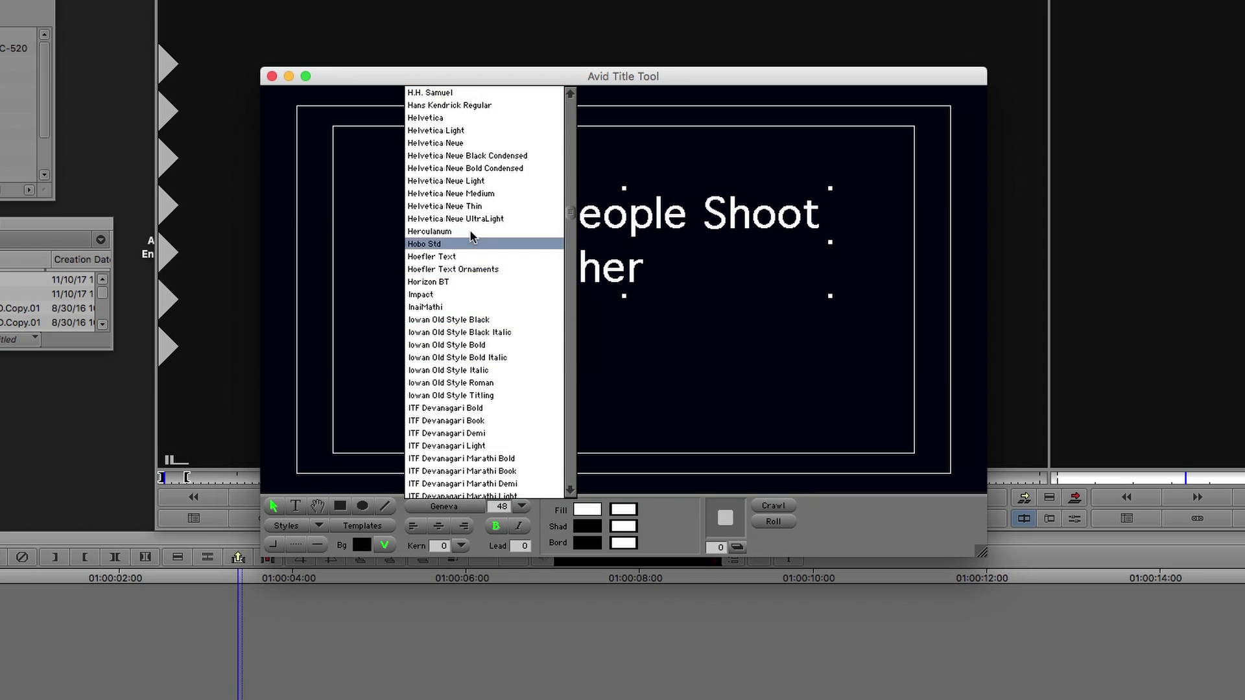
{"action": "left_click", "coordinate": [472, 125]}
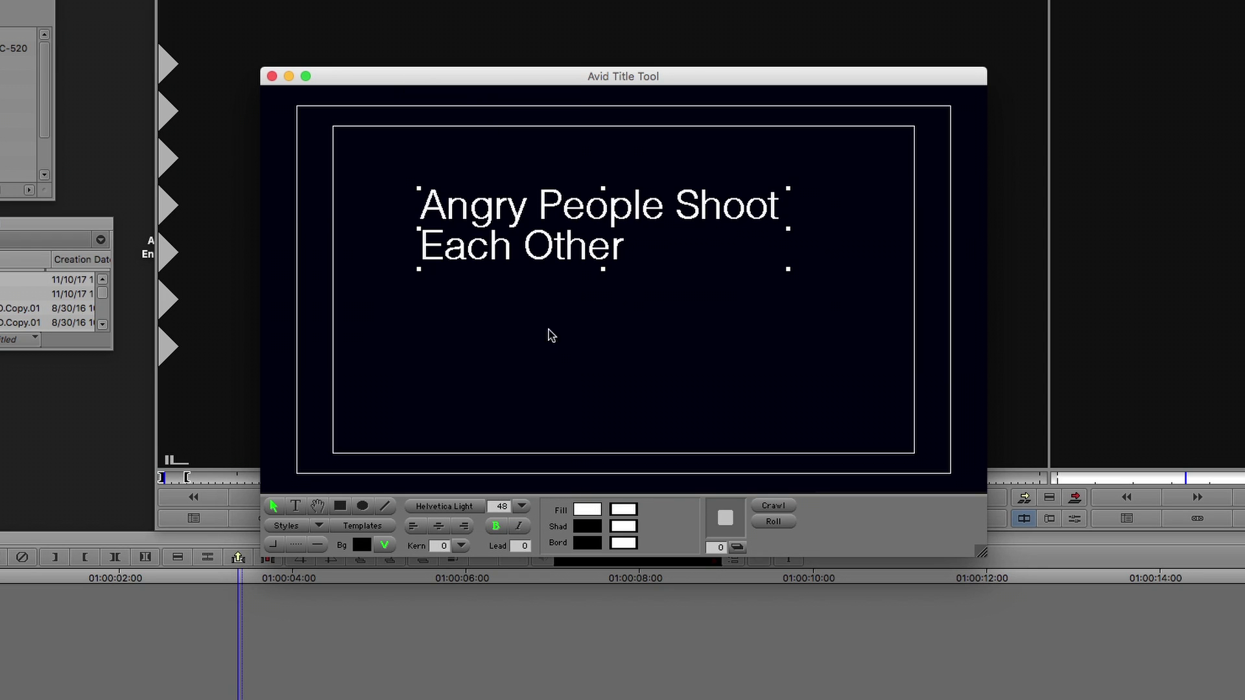
{"action": "left_click", "coordinate": [439, 525]}
{"action": "left_click_drag", "start_coordinate": [615, 223], "coordinate": [614, 234]}
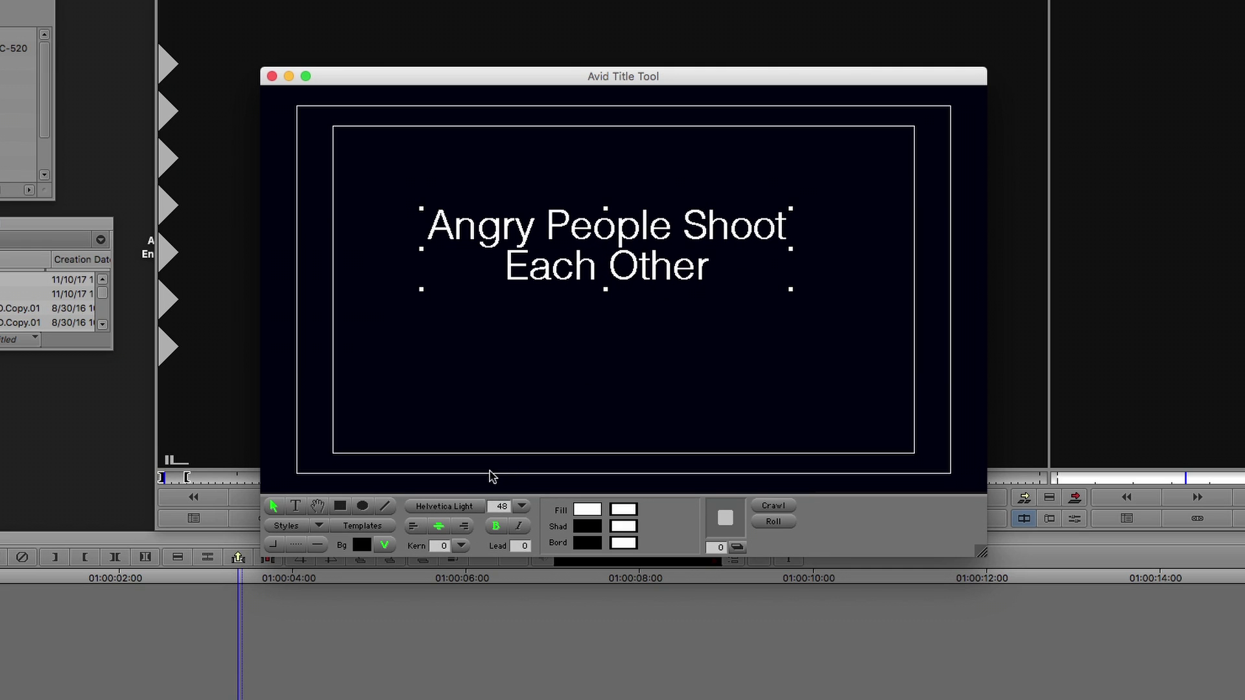
- Try kerning values of 3, 5, 10 and -5 on the title text
{"action": "left_click", "coordinate": [443, 547]}
{"action": "type", "text": "3"}
{"action": "key", "text": "Return"}
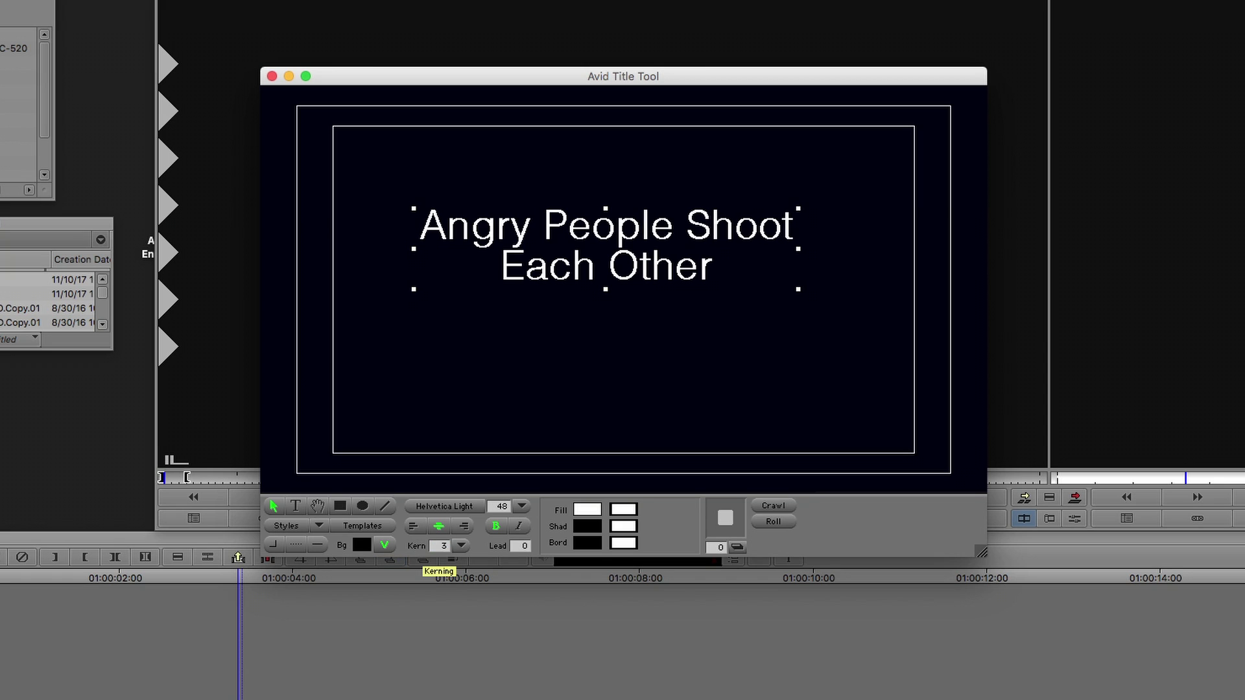
{"action": "left_click", "coordinate": [444, 548]}
{"action": "type", "text": "5"}
{"action": "key", "text": "Return"}
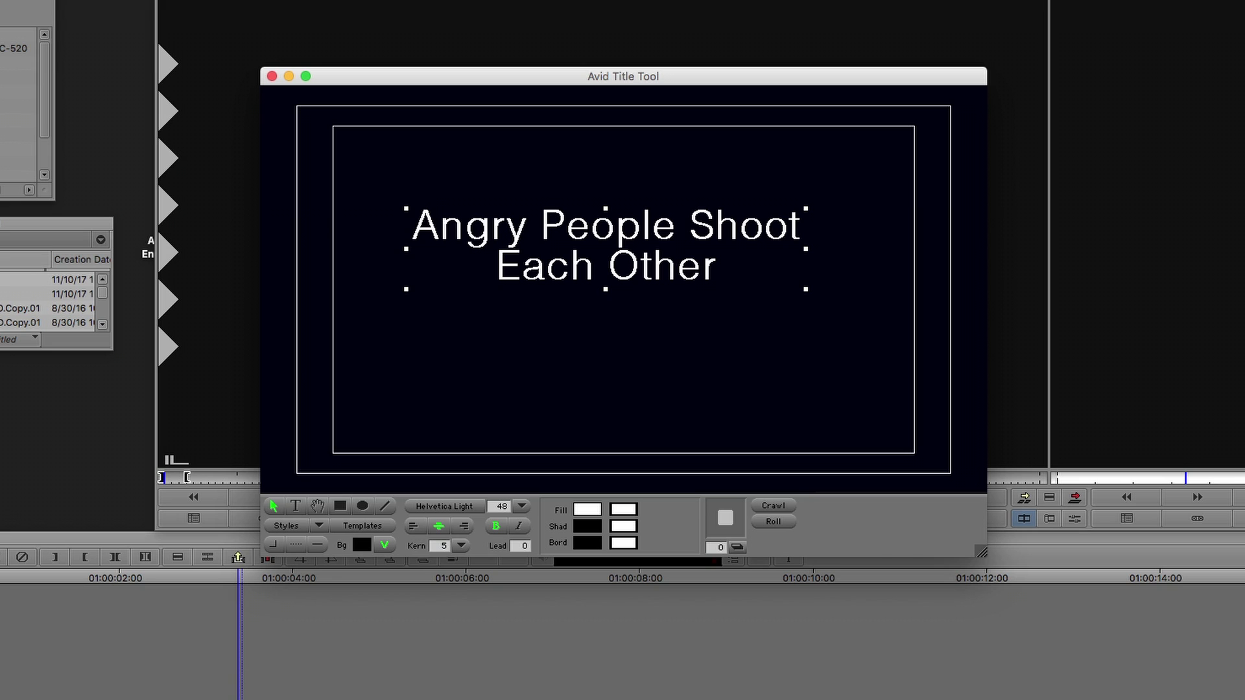
{"action": "type", "text": "10"}
{"action": "key", "text": "Return"}
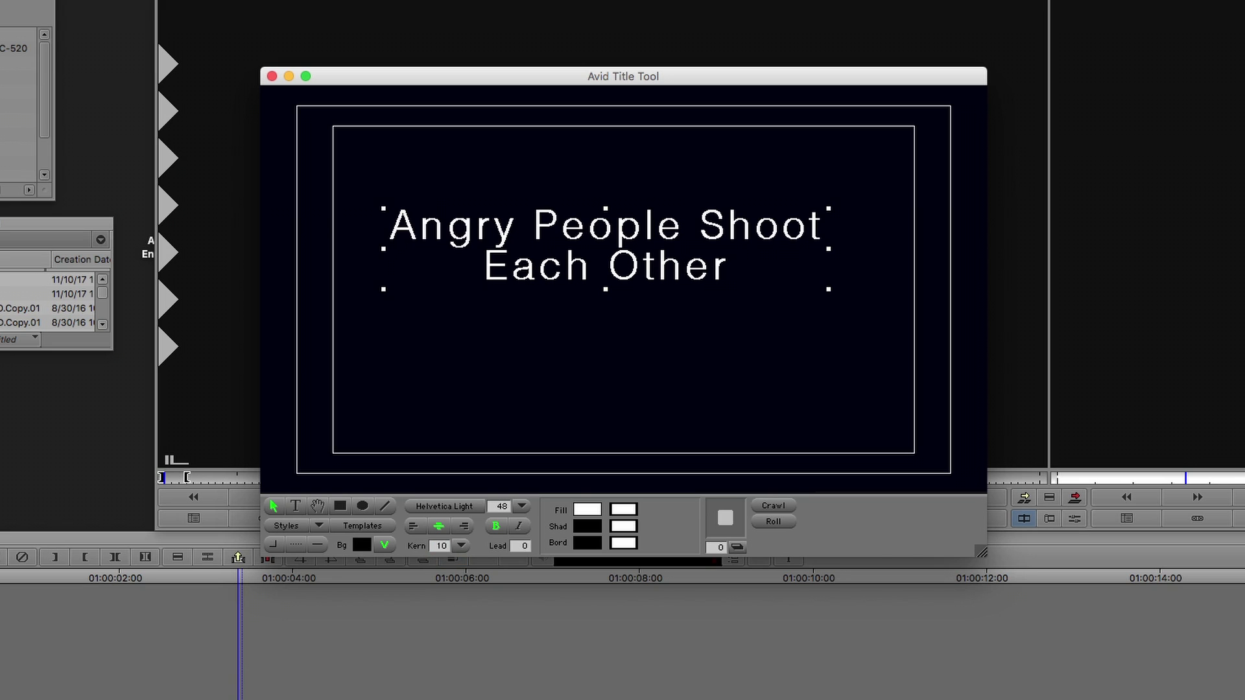
{"action": "left_click", "coordinate": [443, 548]}
{"action": "type", "text": "-5"}
{"action": "key", "text": "Return"}
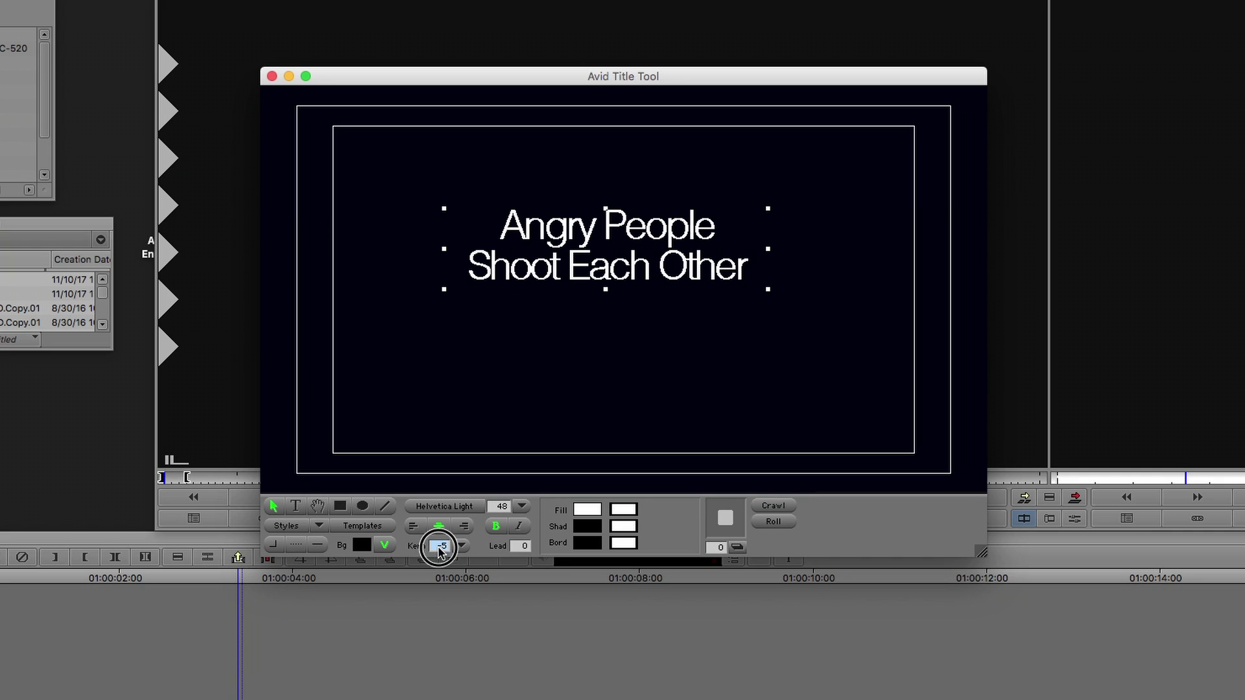
- Set the title's kerning to 8, then widen its text box to fit the first line and move it nearer the frame's centre
{"action": "type", "text": "8"}
{"action": "key", "text": "Return"}
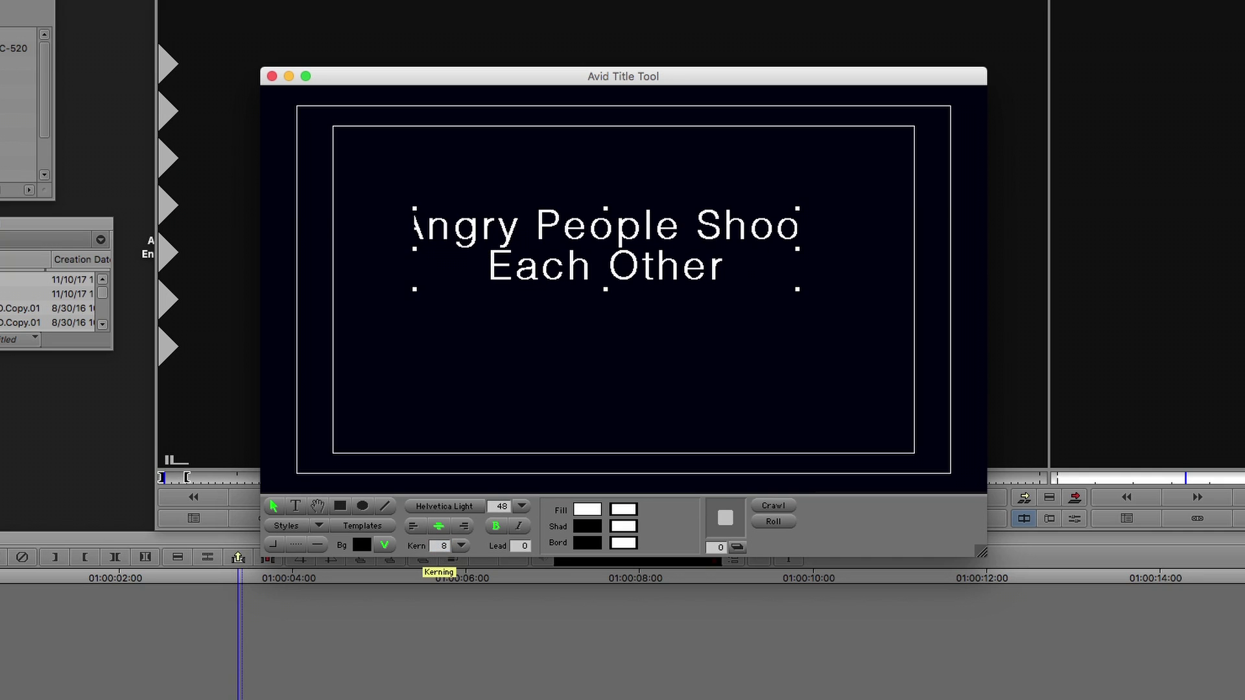
{"action": "left_click", "coordinate": [605, 307]}
{"action": "left_click", "coordinate": [608, 284]}
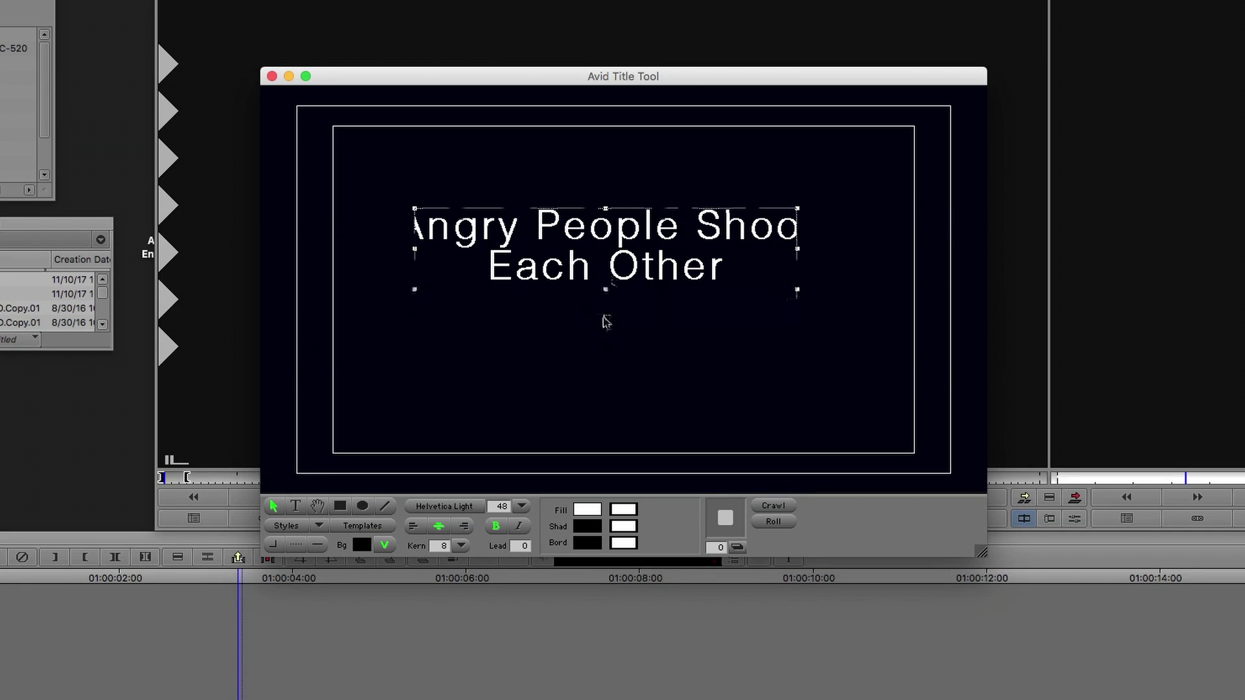
{"action": "left_click_drag", "start_coordinate": [798, 253], "coordinate": [839, 253]}
{"action": "left_click_drag", "start_coordinate": [633, 225], "coordinate": [624, 266]}
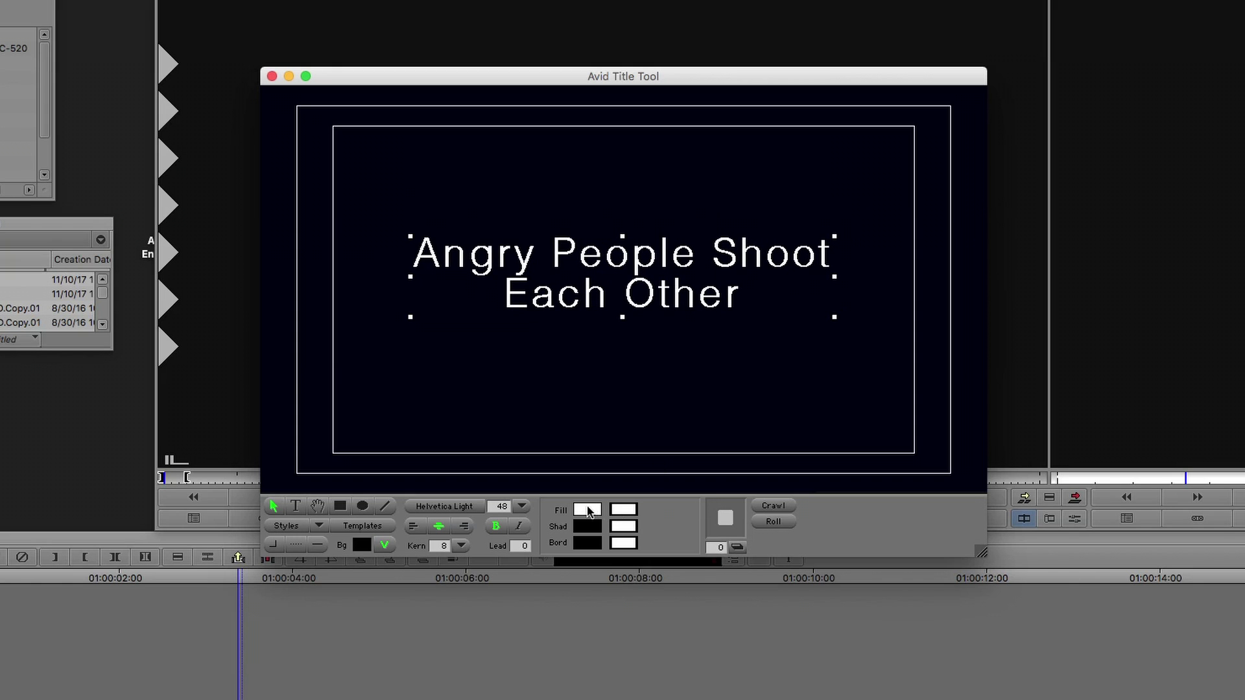
- Change the title text's fill colour from white to dark red
{"action": "left_click", "coordinate": [587, 510]}
{"action": "left_click_drag", "start_coordinate": [685, 339], "coordinate": [649, 341]}
{"action": "left_click_drag", "start_coordinate": [711, 372], "coordinate": [720, 382]}
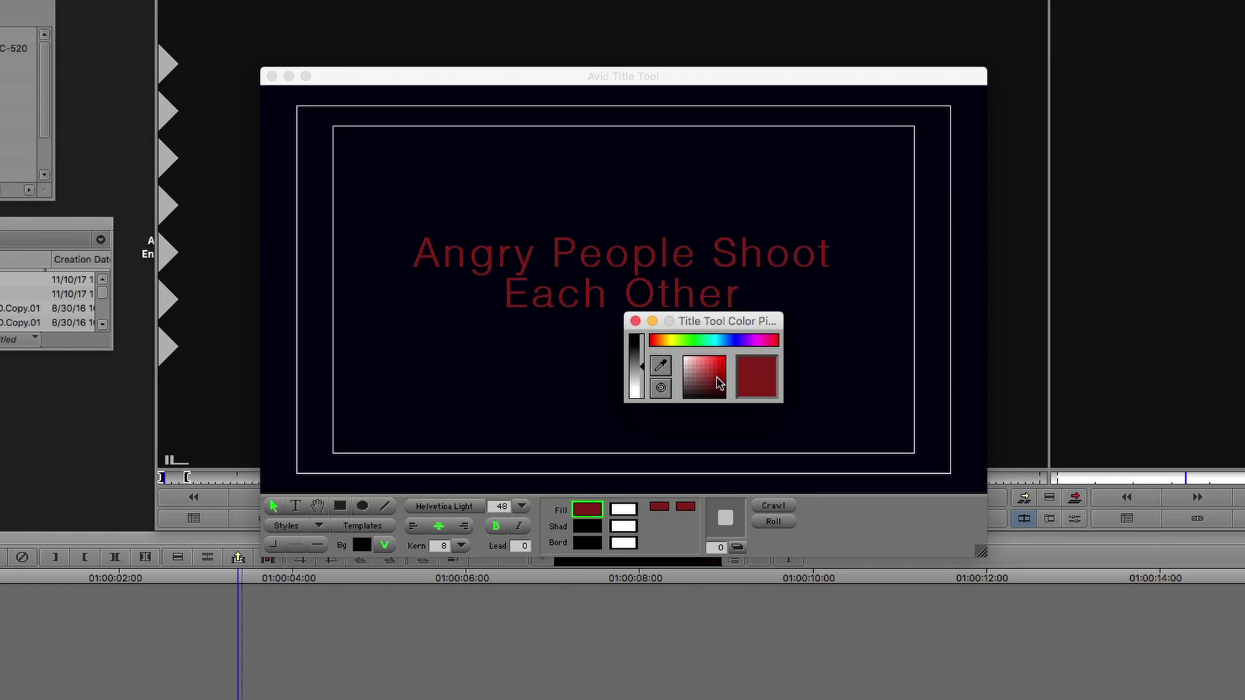
{"action": "left_click", "coordinate": [635, 321]}
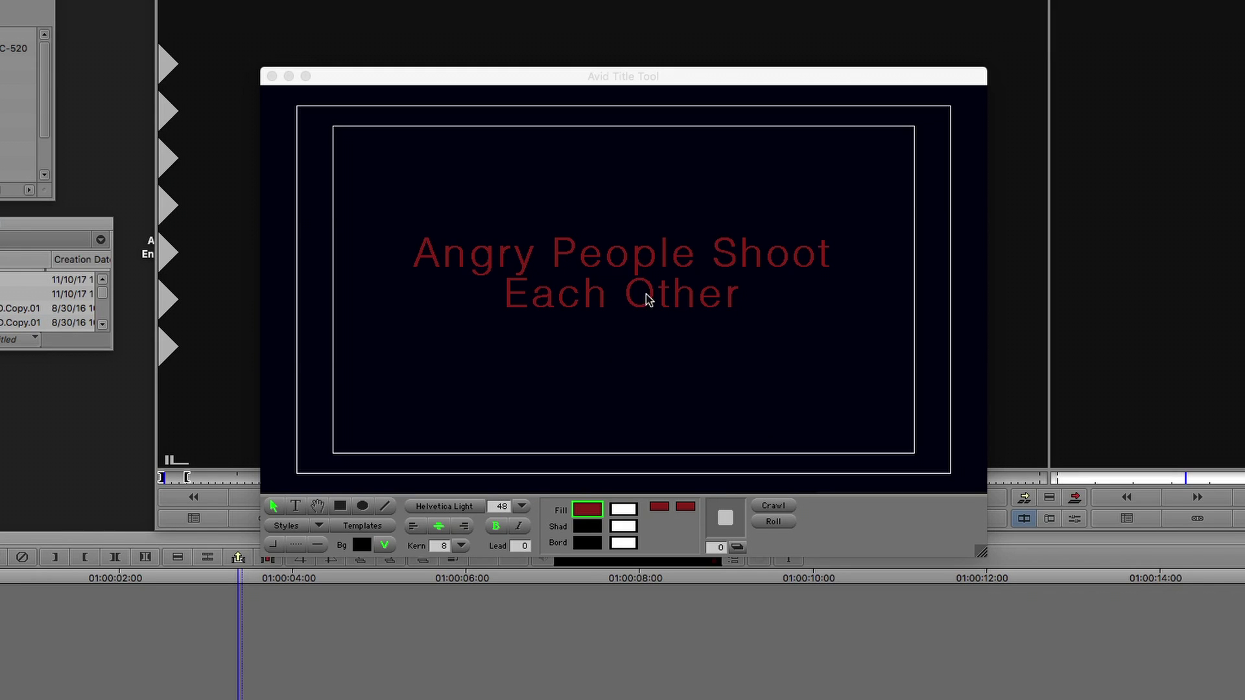
- Switch the title text from bold to italic, toggle its shadow type and set the shadow depth to 2
{"action": "left_click", "coordinate": [498, 527]}
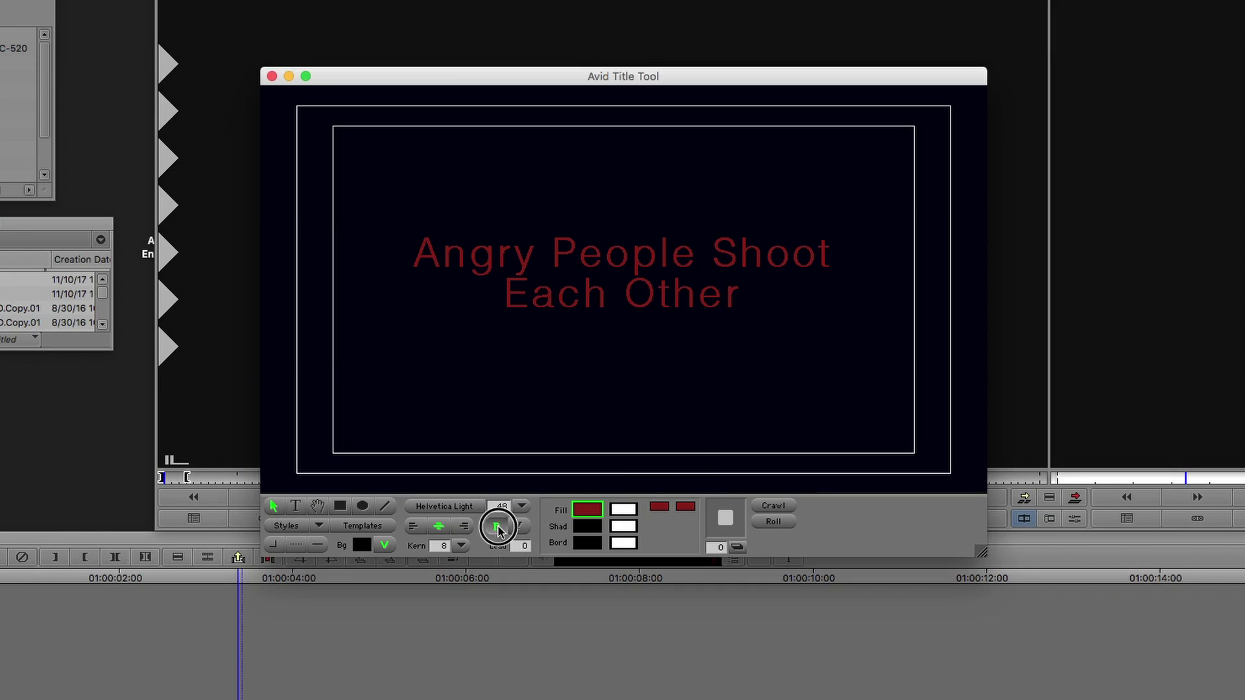
{"action": "left_click", "coordinate": [519, 527]}
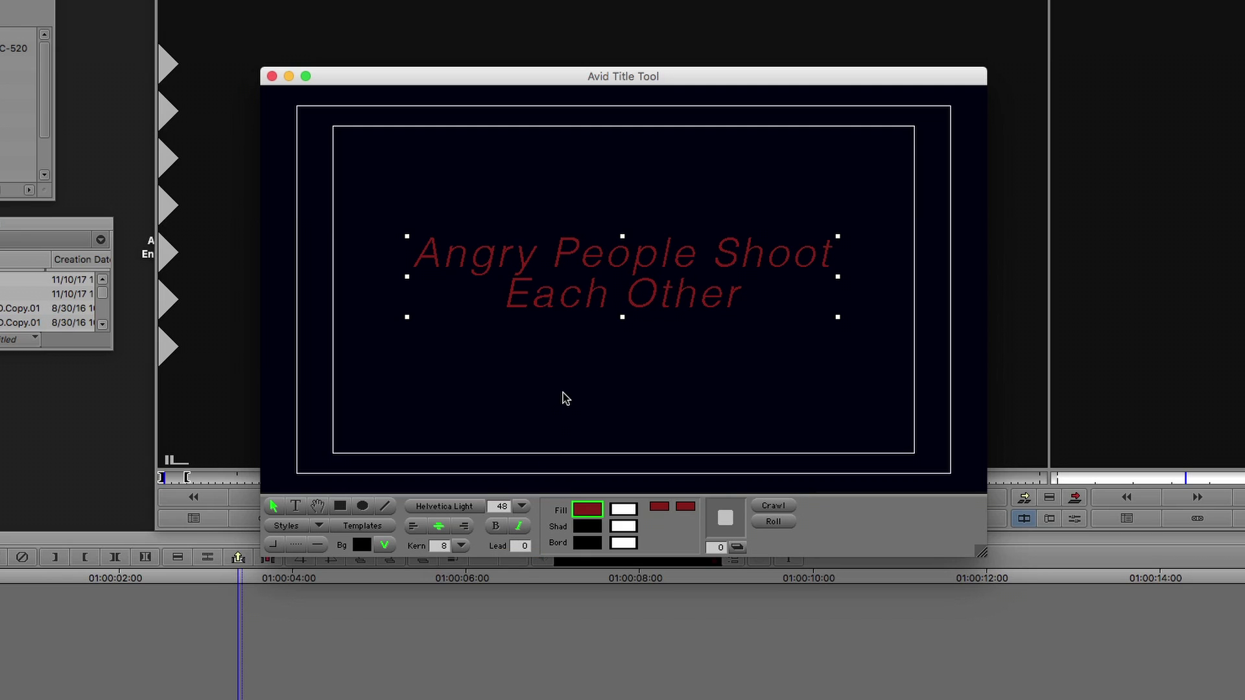
{"action": "left_click", "coordinate": [737, 548]}
{"action": "left_click", "coordinate": [717, 548]}
{"action": "key", "text": "Return"}
{"action": "left_click", "coordinate": [317, 506]}
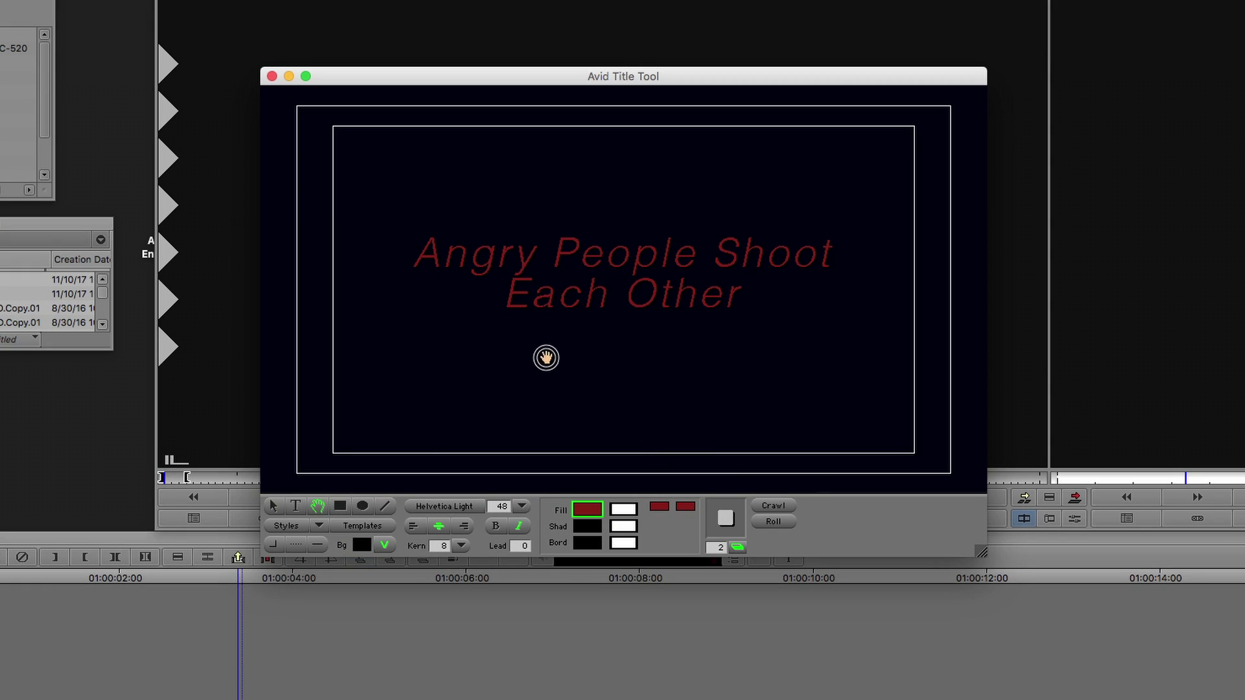
{"action": "left_click", "coordinate": [274, 510]}
- Close the title and save it as "Angry People" in the Day 1 bin, using the FGSC2018_MEDIA drive and DNxHD 36 MXF resolution
{"action": "left_click", "coordinate": [272, 77]}
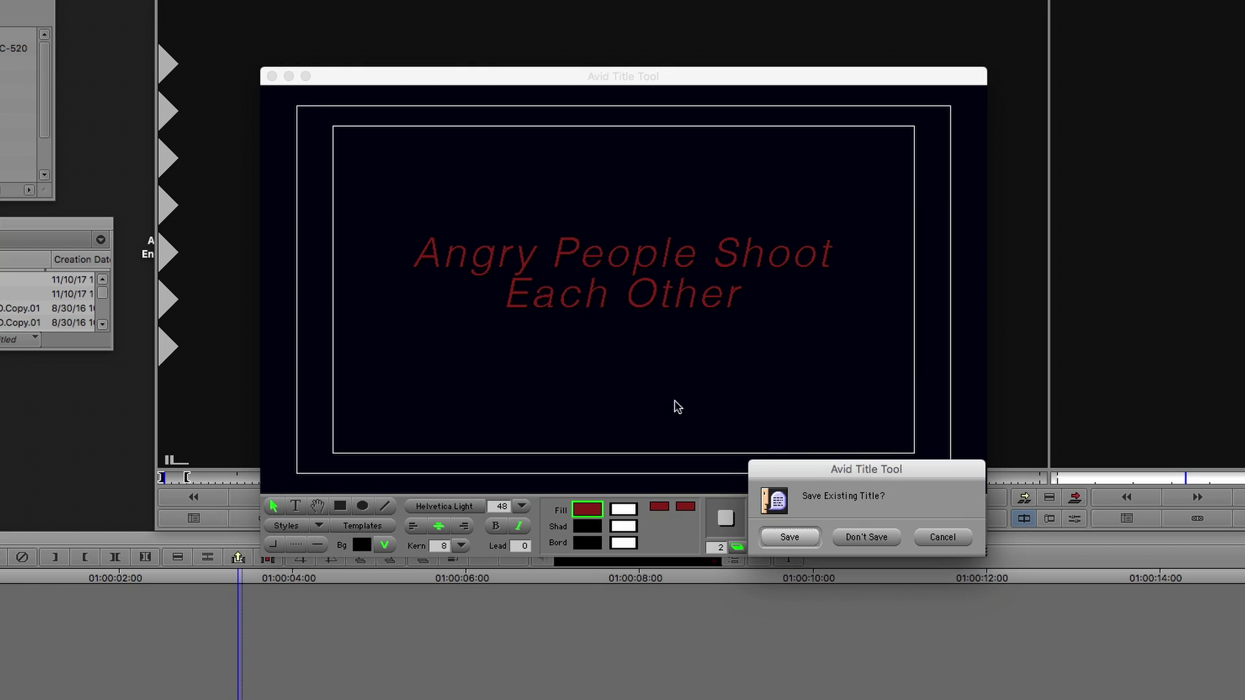
{"action": "left_click", "coordinate": [792, 540]}
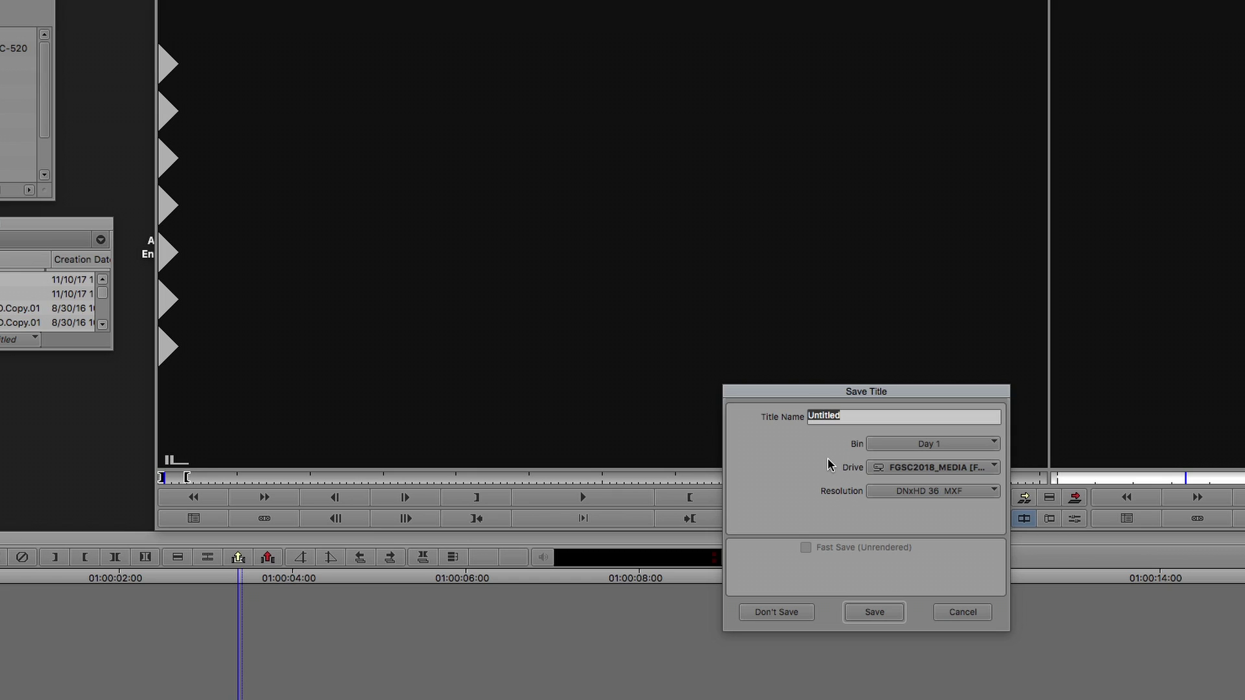
{"action": "type", "text": "Ti"}
{"action": "left_click", "coordinate": [969, 469]}
{"action": "left_click", "coordinate": [969, 535]}
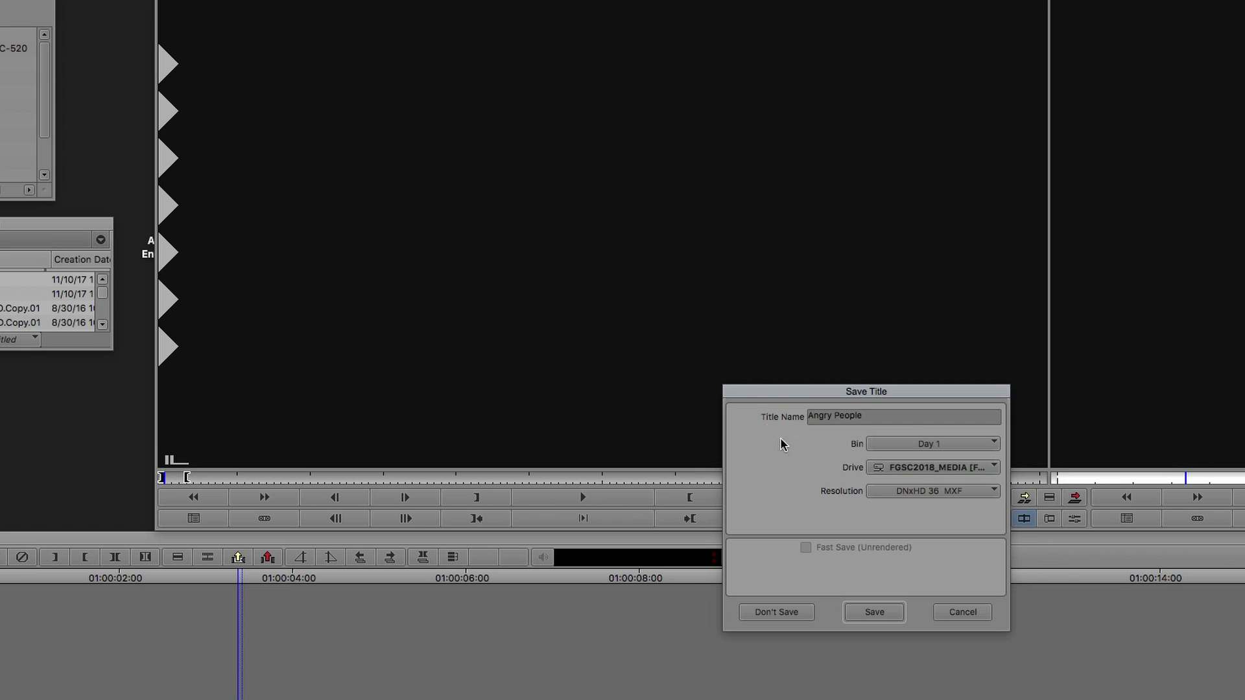
{"action": "left_click", "coordinate": [928, 445]}
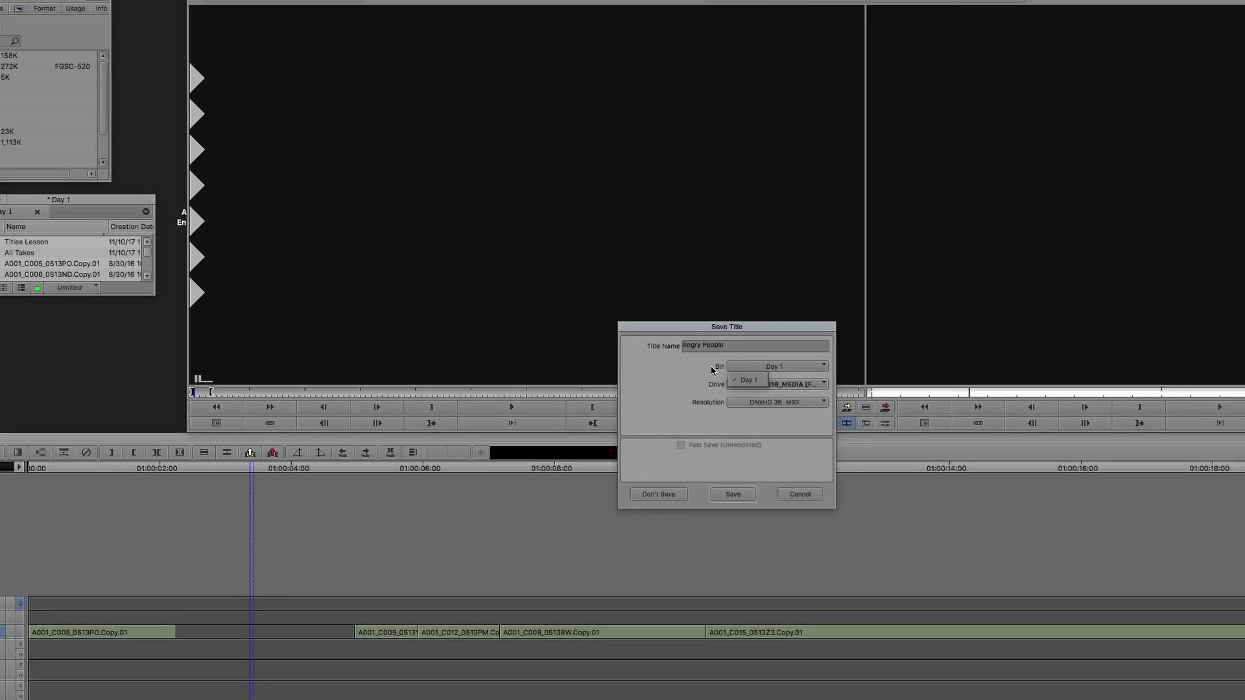
{"action": "left_click", "coordinate": [779, 469]}
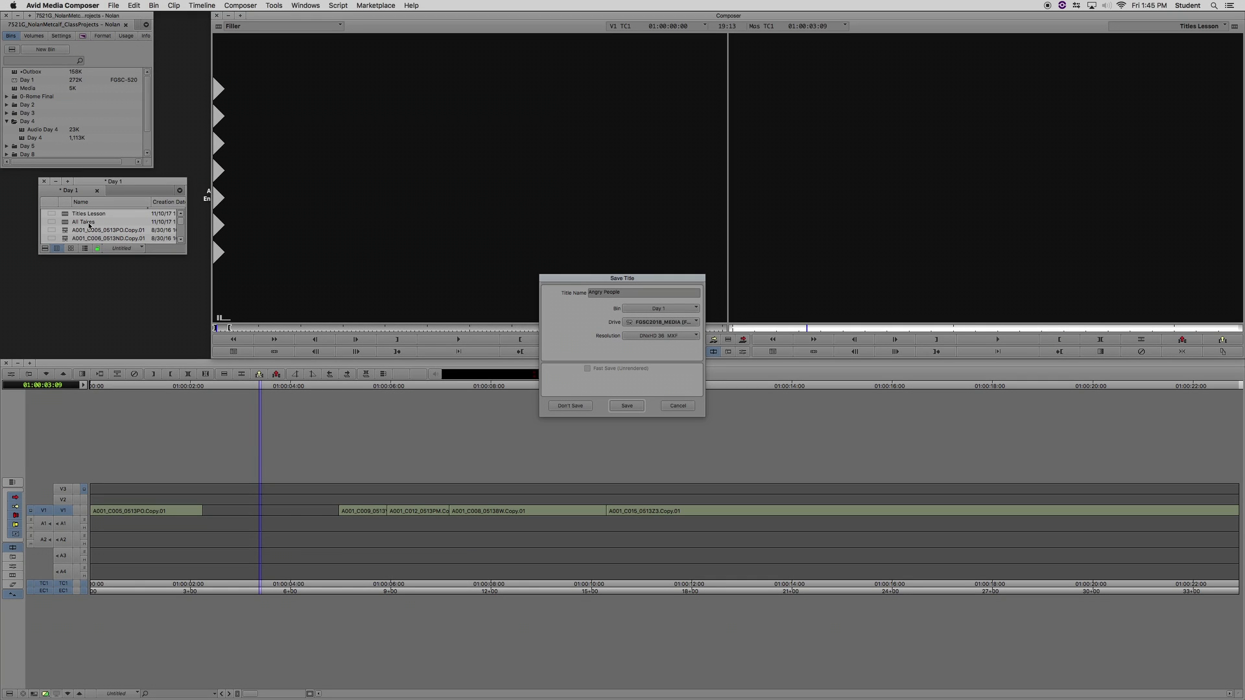
{"action": "left_click", "coordinate": [632, 411]}
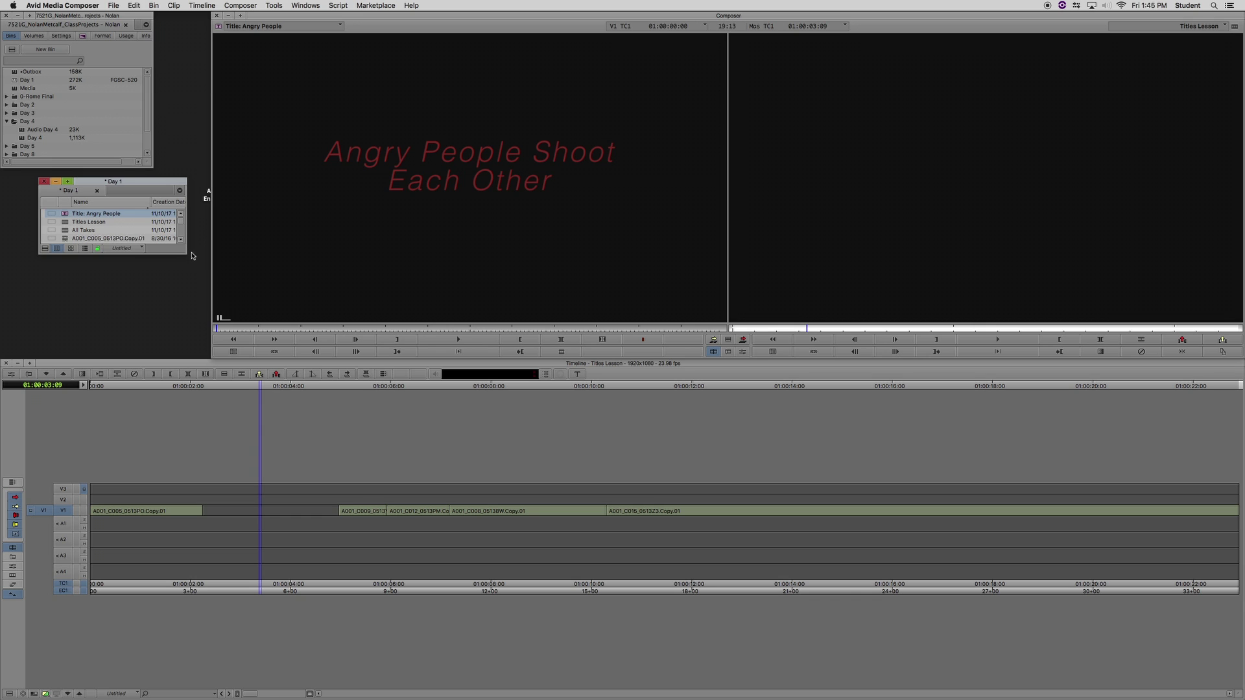
- Patch the title's video to V2 and overwrite it above the filler gap between the first and second clips
{"action": "left_click_drag", "start_coordinate": [188, 255], "coordinate": [186, 250]}
{"action": "left_click", "coordinate": [229, 328]}
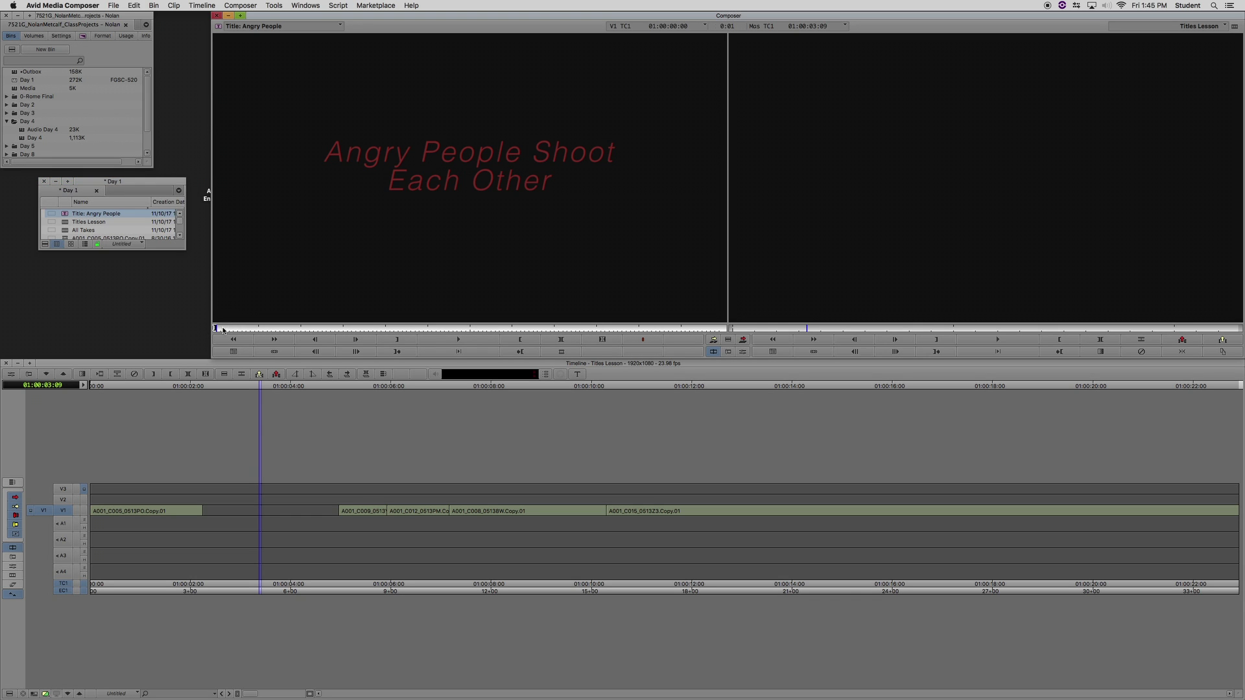
{"action": "left_click", "coordinate": [230, 387]}
{"action": "left_click_drag", "start_coordinate": [43, 510], "coordinate": [63, 499]}
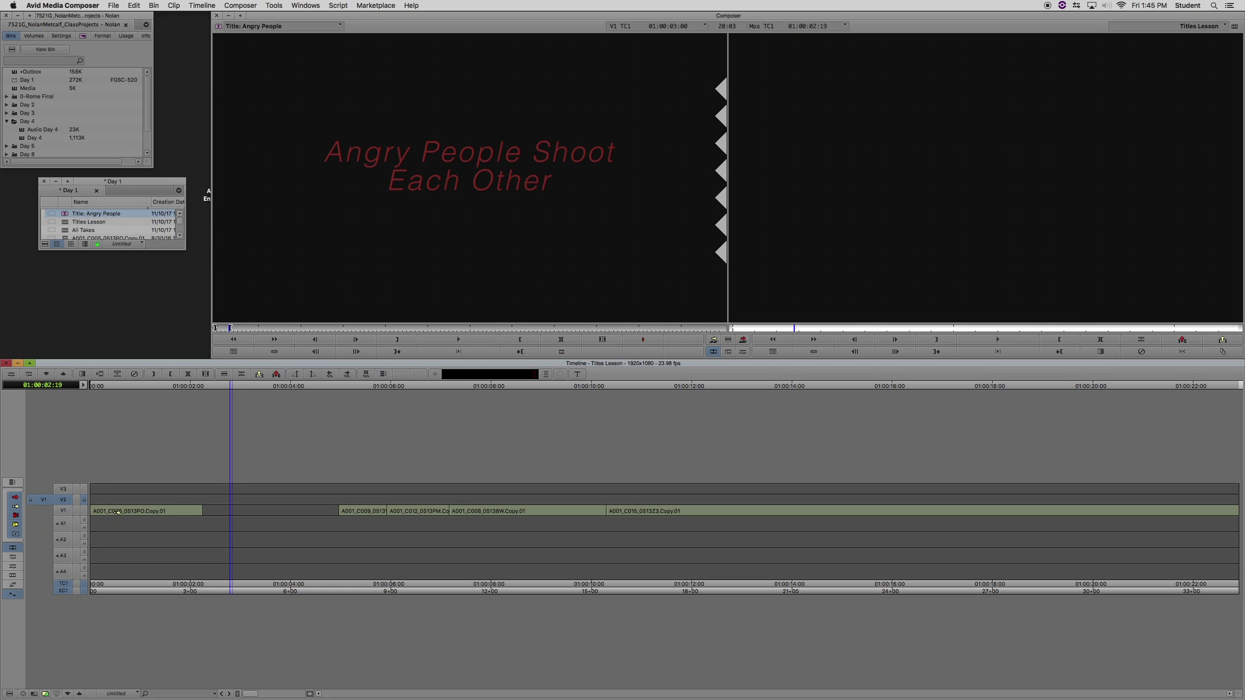
{"action": "key", "text": "b"}
{"action": "mouse_move", "coordinate": [348, 498]}
{"action": "left_mouse_down"}
{"action": "mouse_move", "coordinate": [320, 500]}
{"action": "mouse_move", "coordinate": [347, 497]}
{"action": "mouse_move", "coordinate": [336, 497]}
{"action": "left_mouse_up"}
- Change the timeline's playback video quality and play the sequence across the title clip
{"action": "key", "text": "space"}
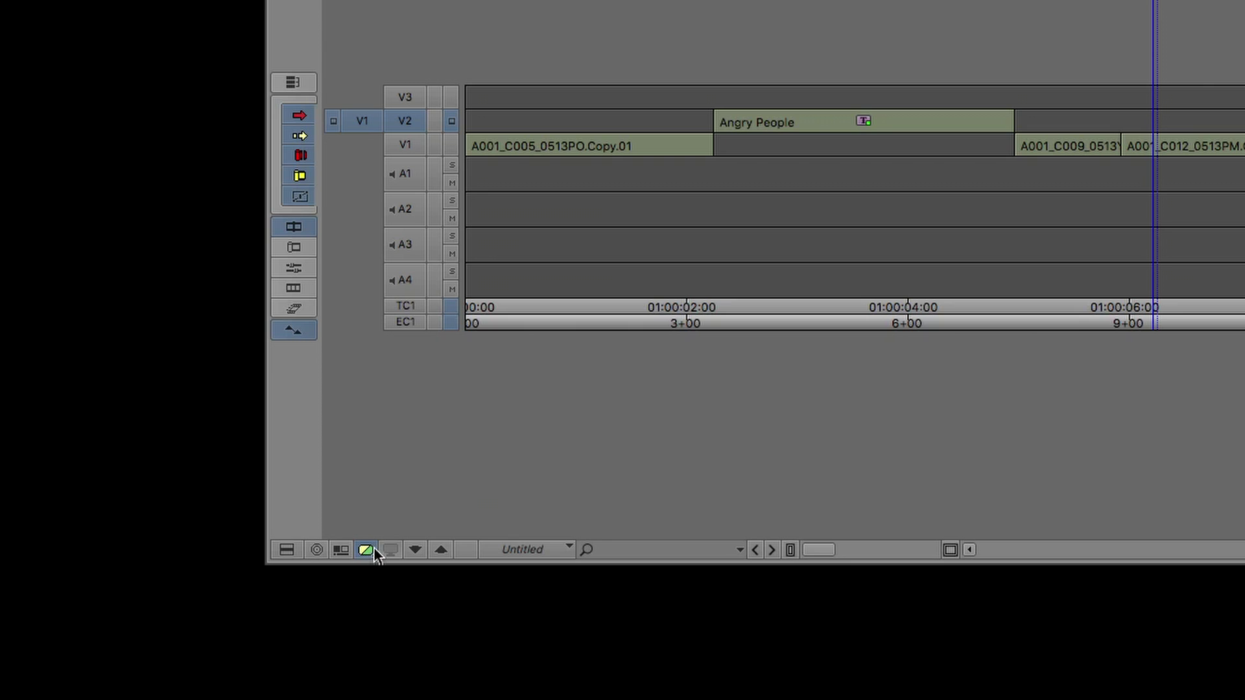
{"action": "left_click", "coordinate": [374, 548]}
{"action": "left_click", "coordinate": [454, 423]}
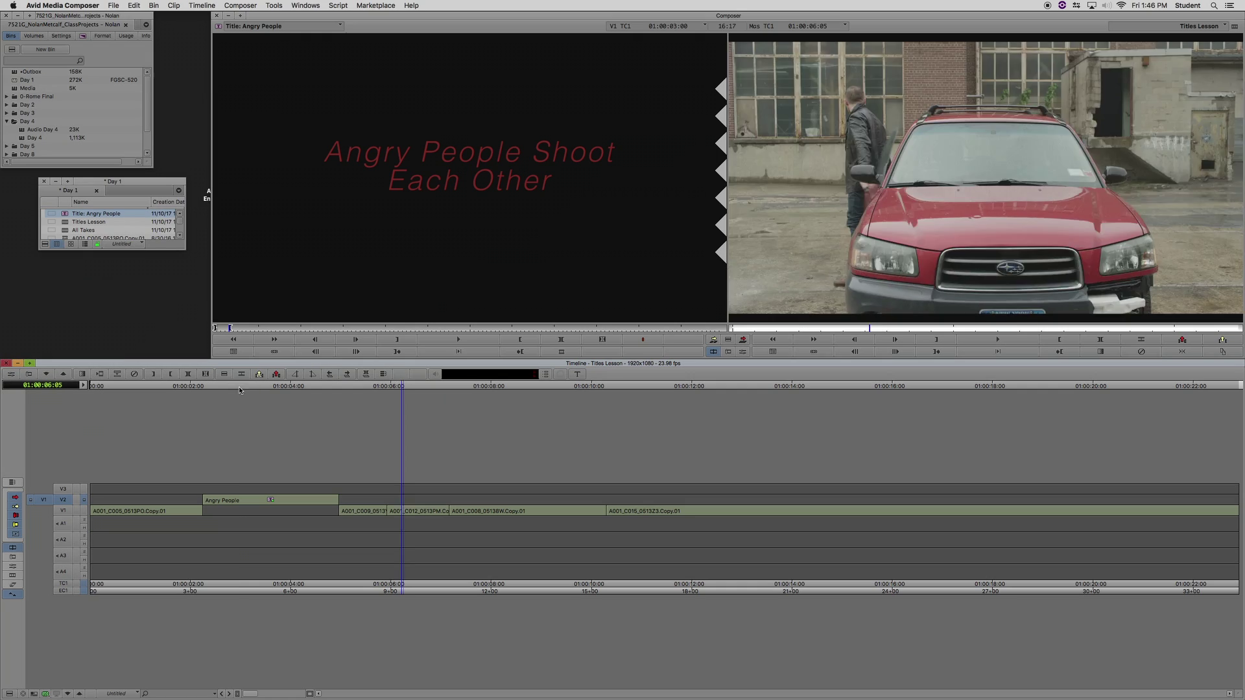
{"action": "left_click", "coordinate": [239, 390]}
{"action": "key", "text": "space"}
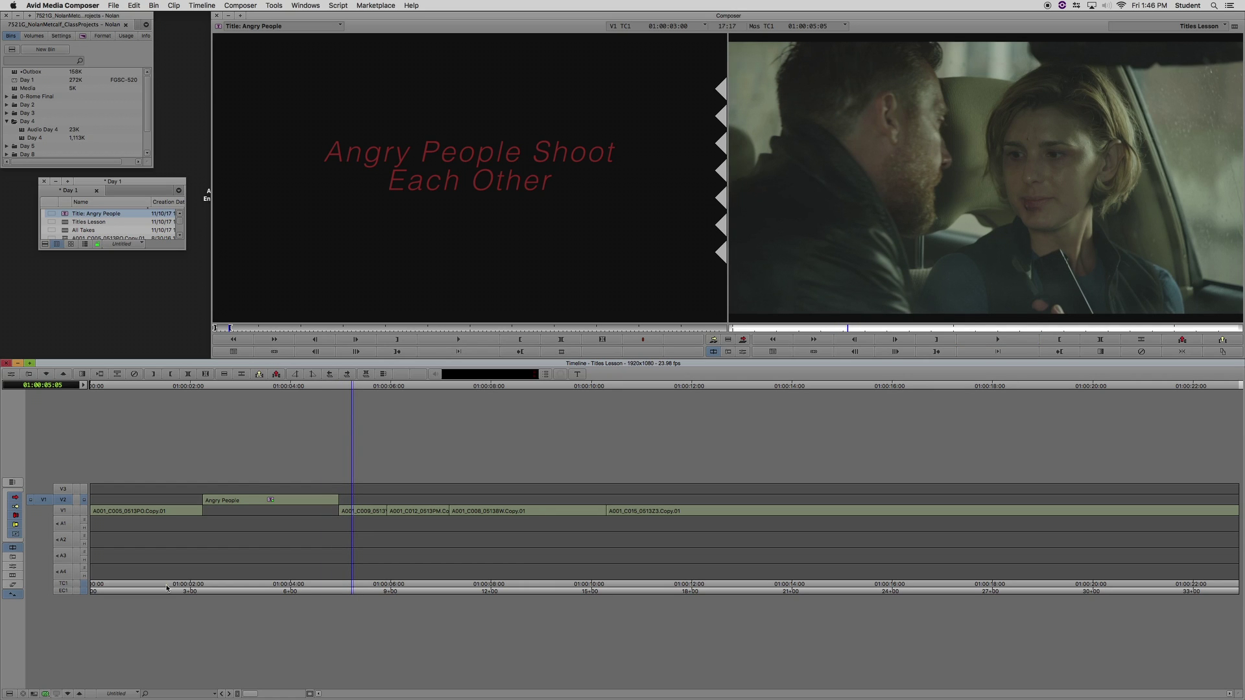
- Set the timeline's playback to Draft Quality and move the Angry People title over the clips after the filler gap
{"action": "left_click", "coordinate": [44, 696]}
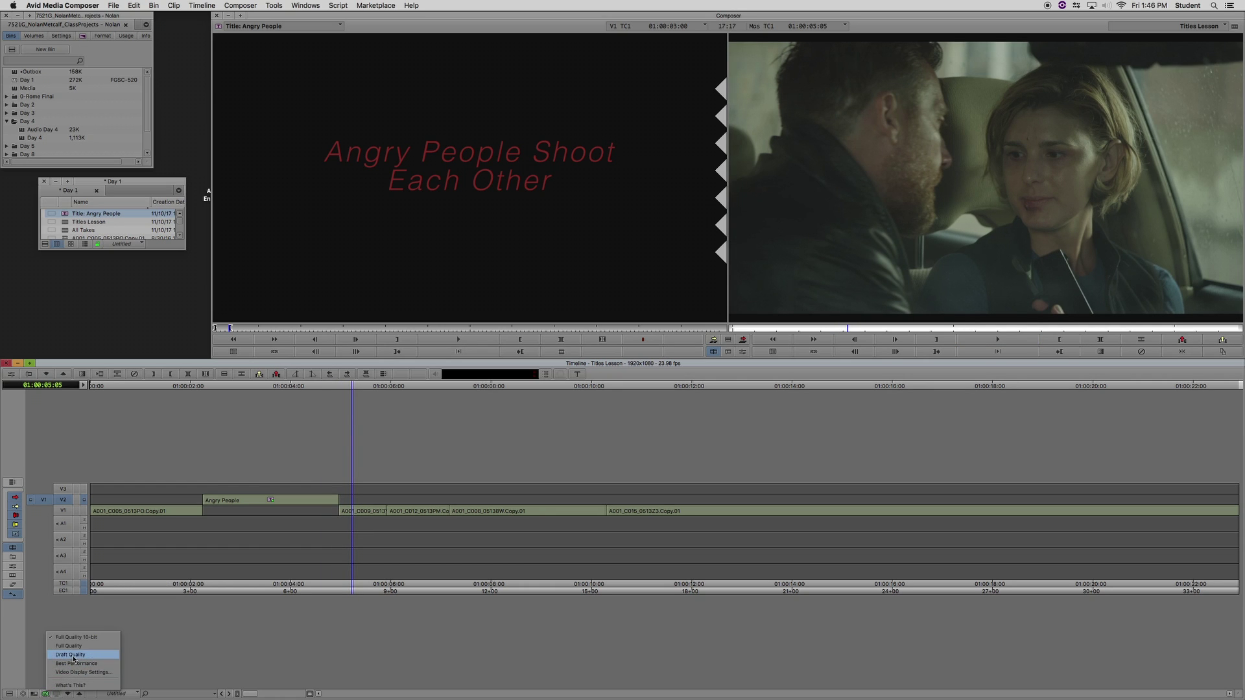
{"action": "left_click", "coordinate": [73, 653]}
{"action": "left_click_drag", "start_coordinate": [220, 500], "coordinate": [365, 500]}
{"action": "left_click", "coordinate": [371, 388]}
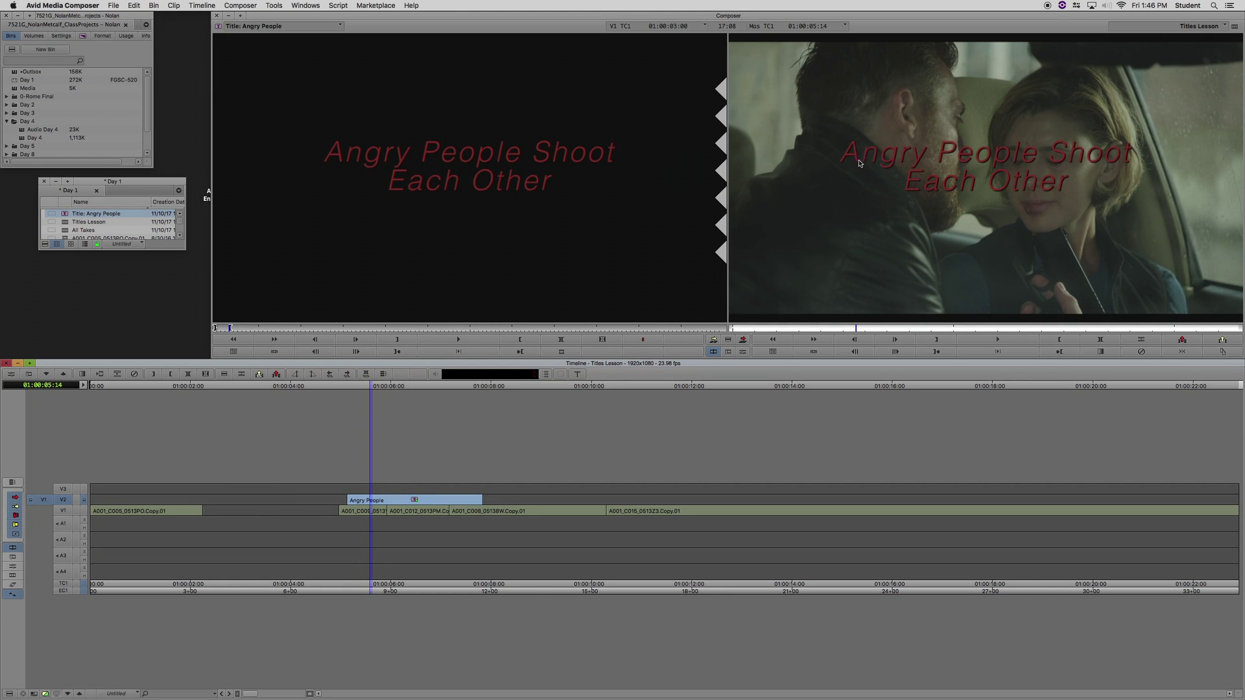
- Restore Full Quality 10-bit playback and undo the title's move over the clips
{"action": "left_click", "coordinate": [45, 695]}
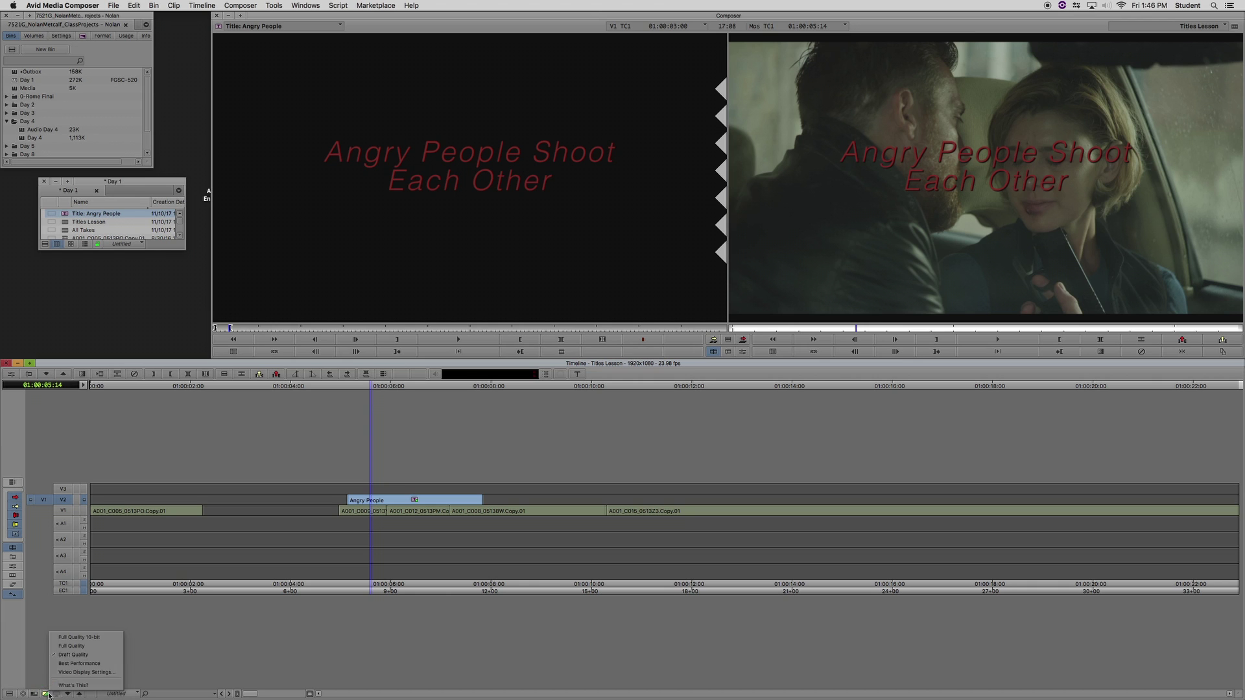
{"action": "left_click", "coordinate": [72, 638]}
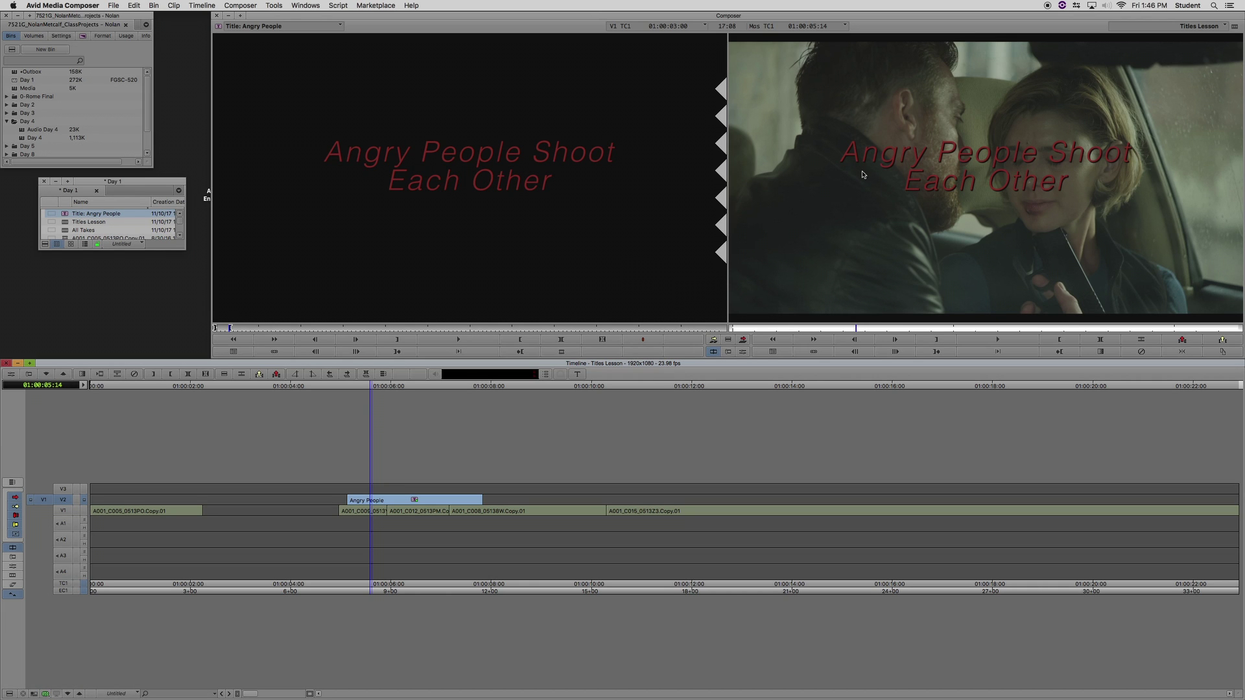
{"action": "key", "text": "super+z"}
{"action": "left_click", "coordinate": [137, 190]}
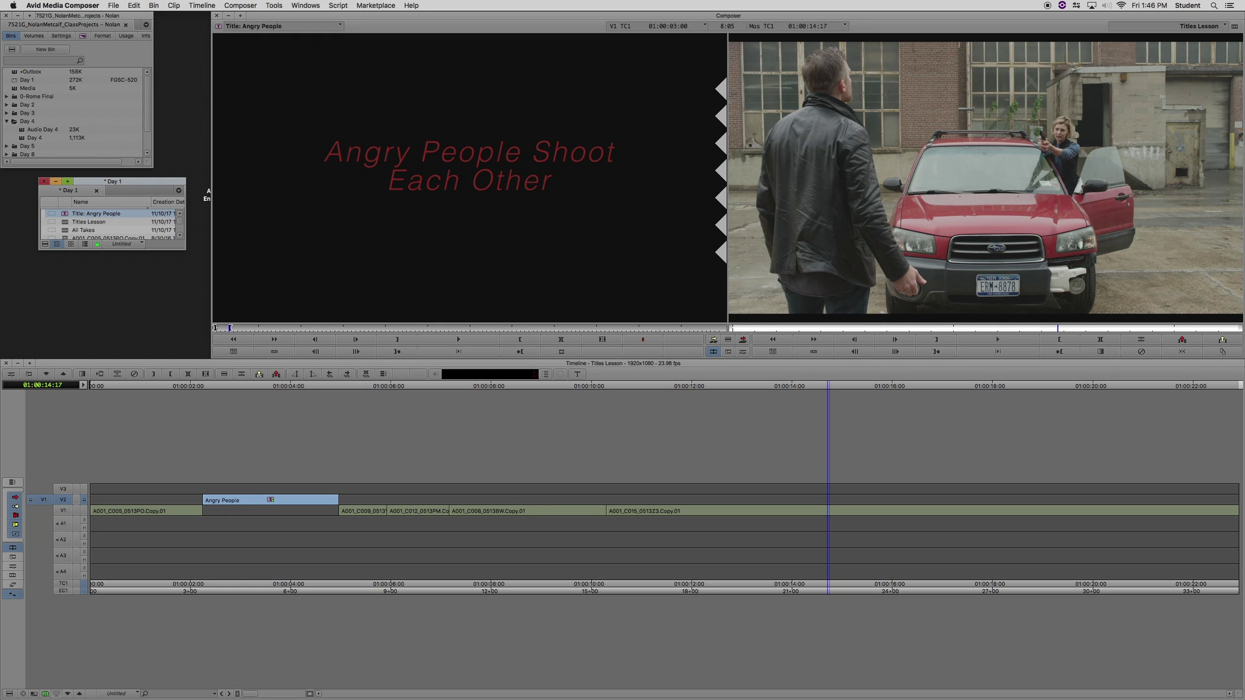
{"action": "left_click", "coordinate": [273, 5]}
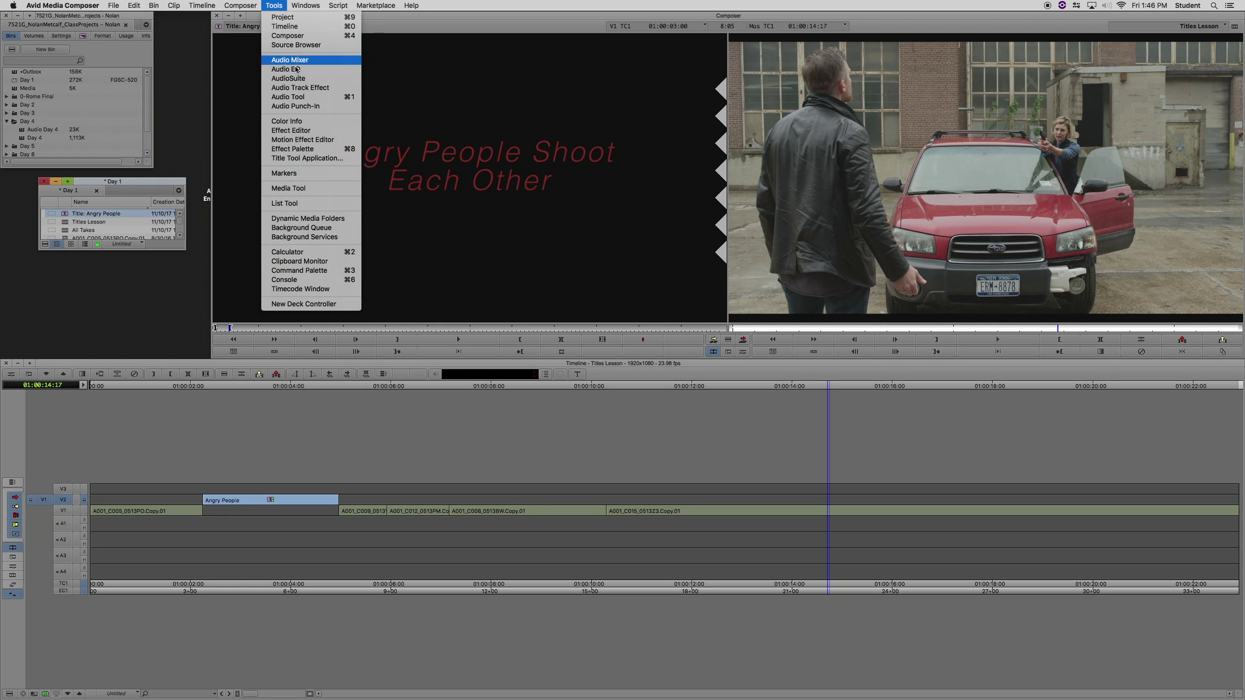
{"action": "left_click", "coordinate": [308, 161]}
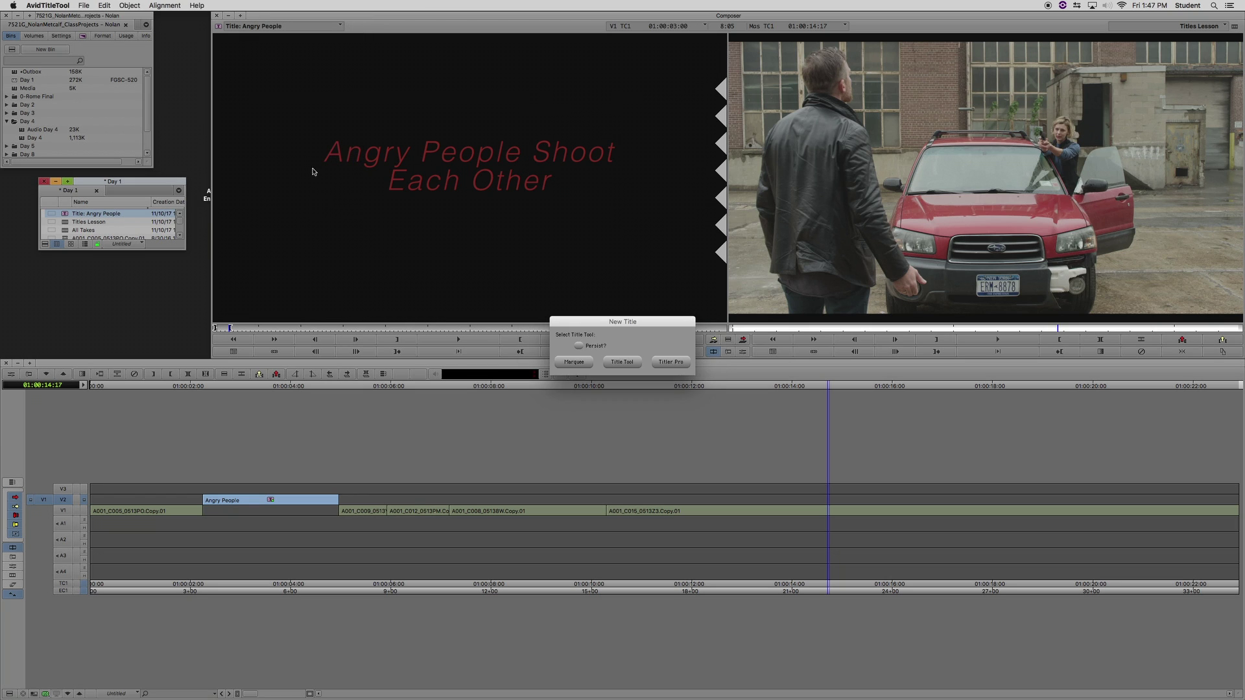
{"action": "left_click", "coordinate": [622, 362]}
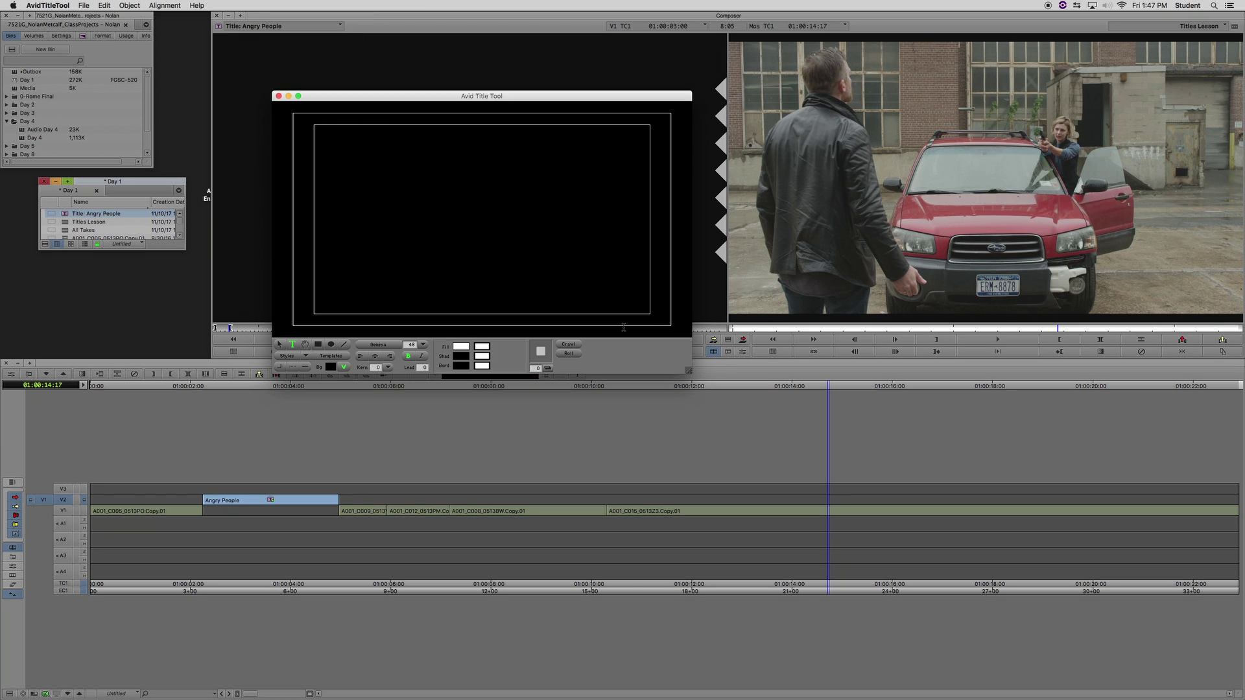
{"action": "left_click", "coordinate": [344, 368]}
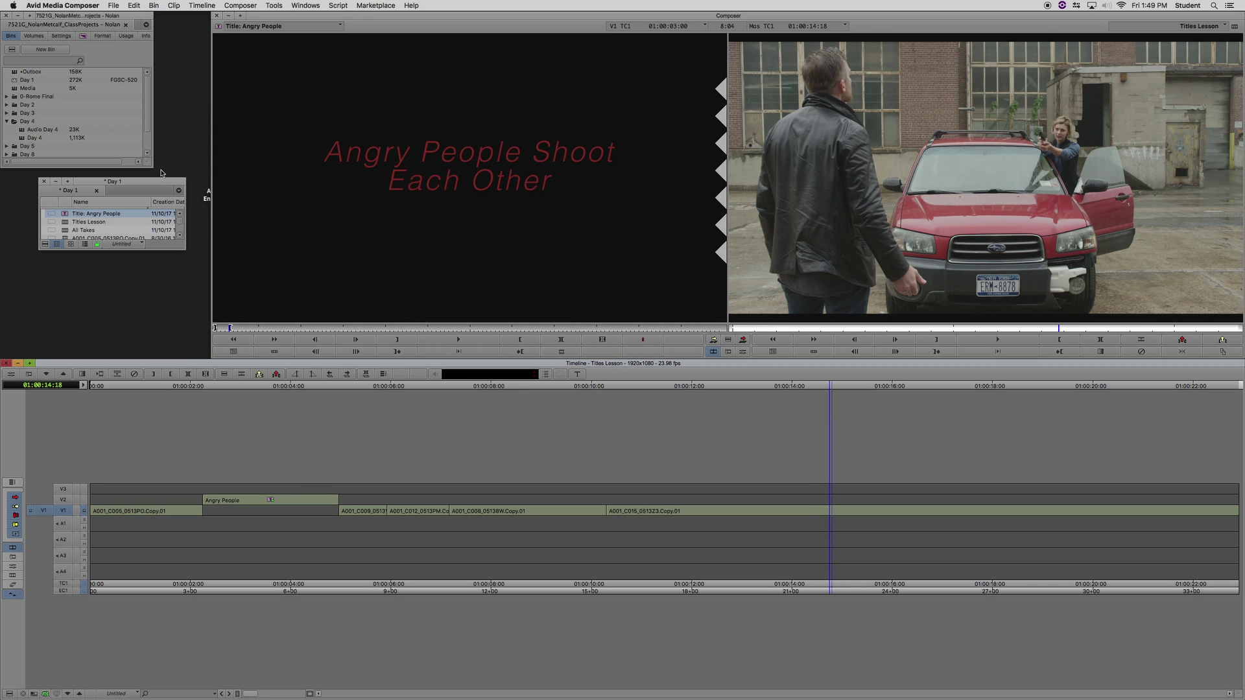
- Start a new title with the Title Tool over the red car shot and enter the text "You're dead to me."
{"action": "left_click", "coordinate": [273, 5]}
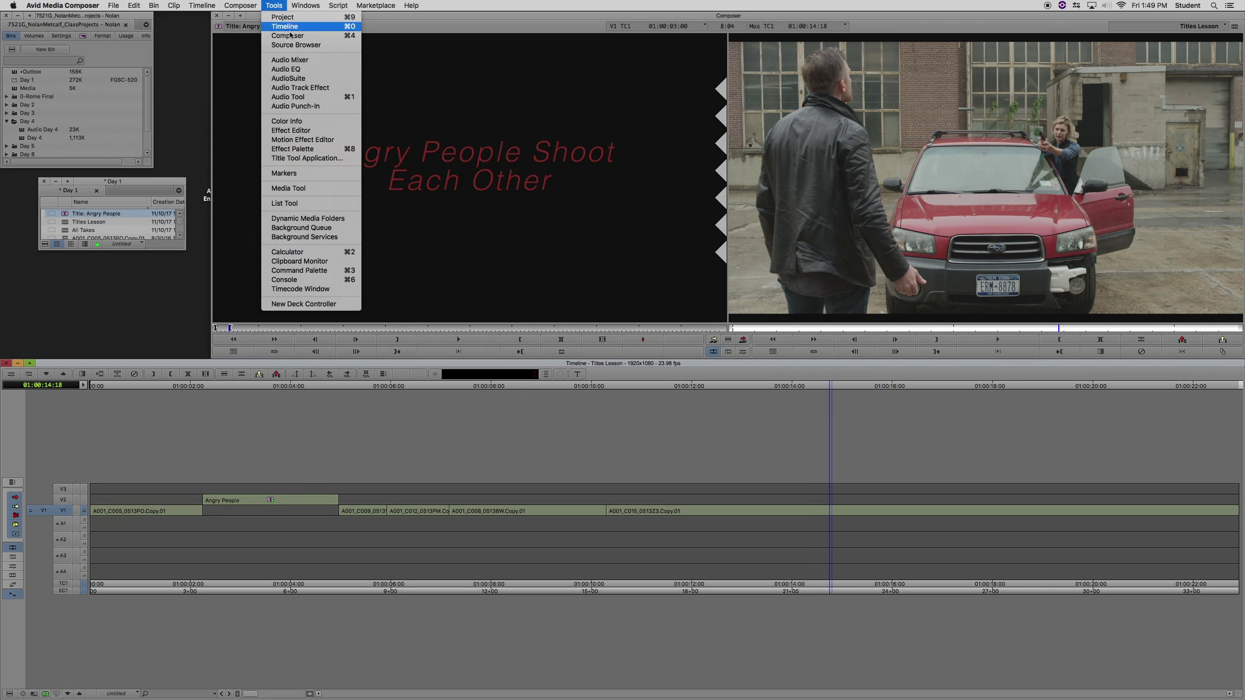
{"action": "left_click", "coordinate": [312, 160]}
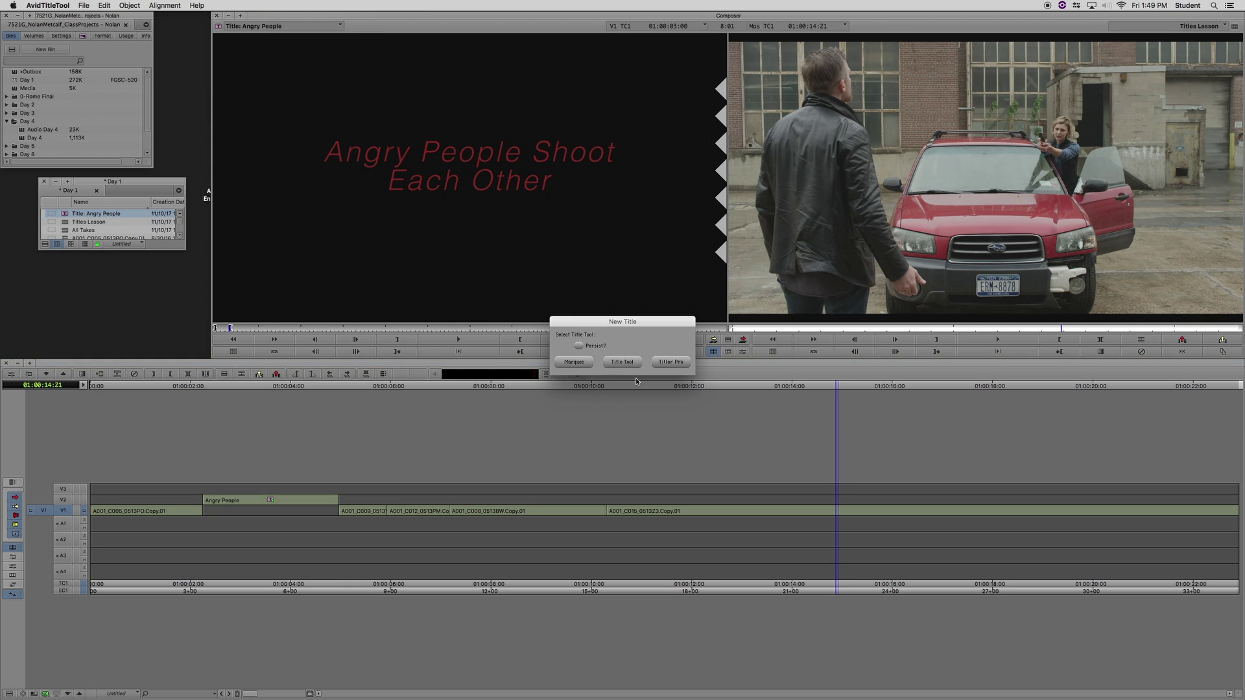
{"action": "left_click", "coordinate": [619, 373]}
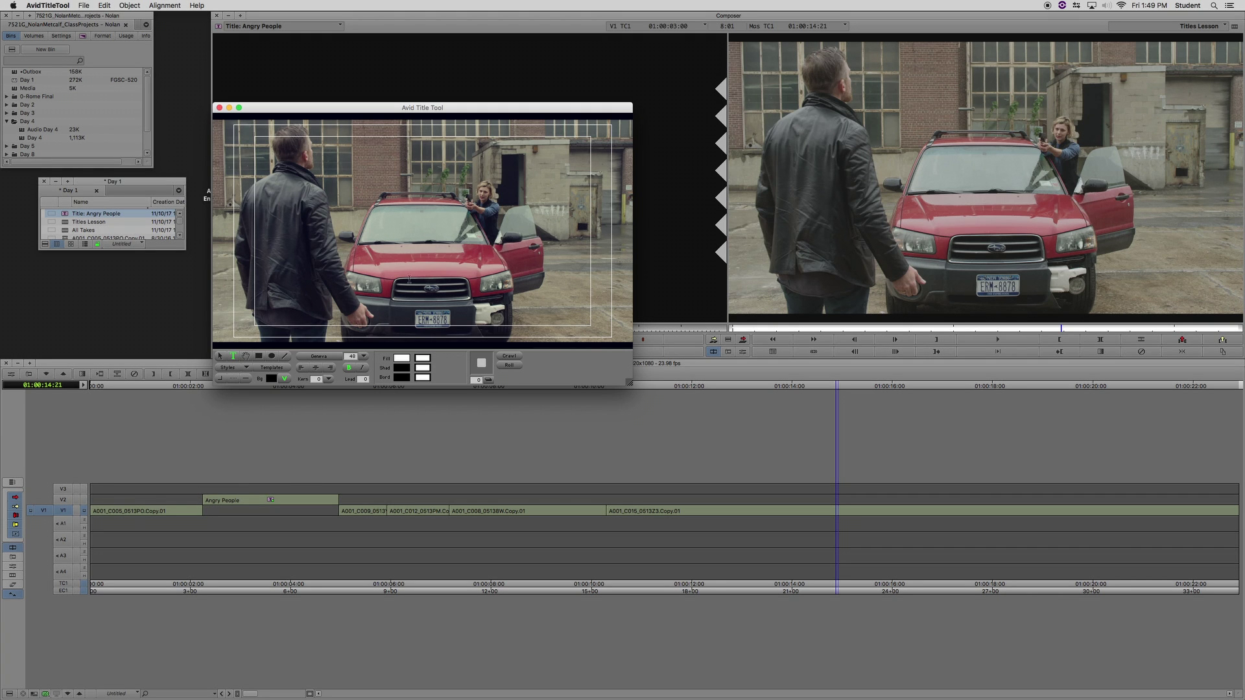
{"action": "left_click", "coordinate": [366, 259]}
{"action": "type", "text": "You're dead to me."}
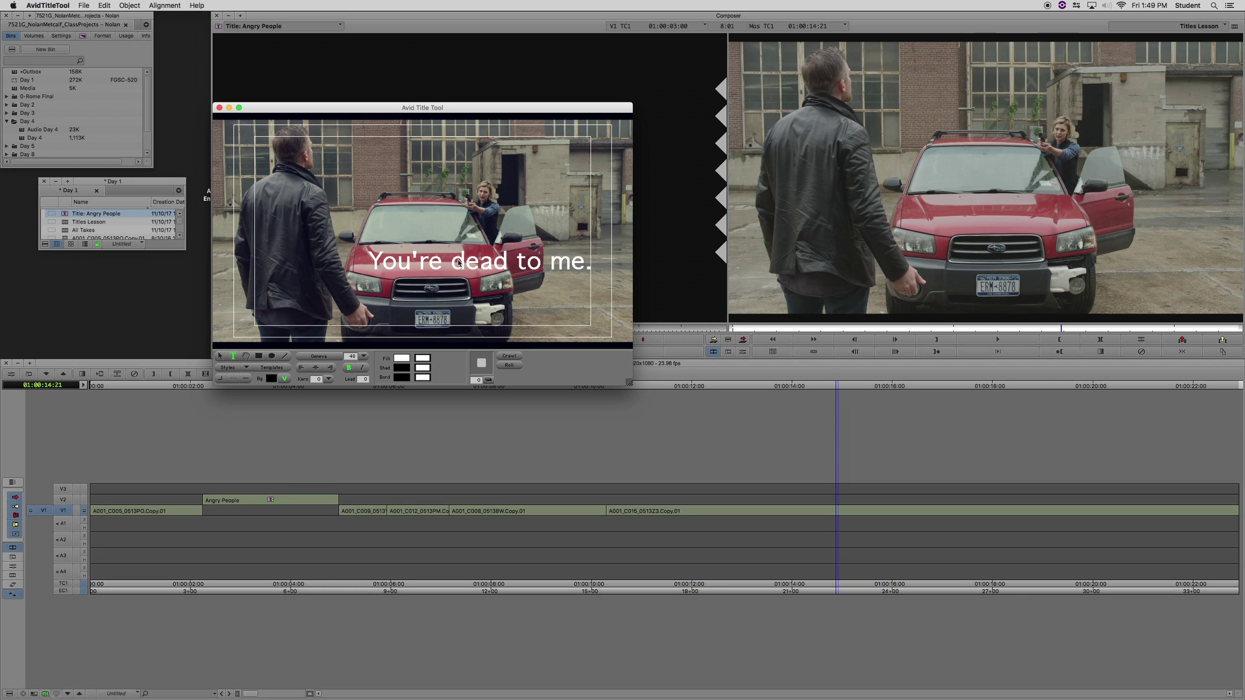
- Try Arial and then a serif font on the whole subtitle text
{"action": "key", "text": "super+a"}
{"action": "left_click", "coordinate": [330, 356]}
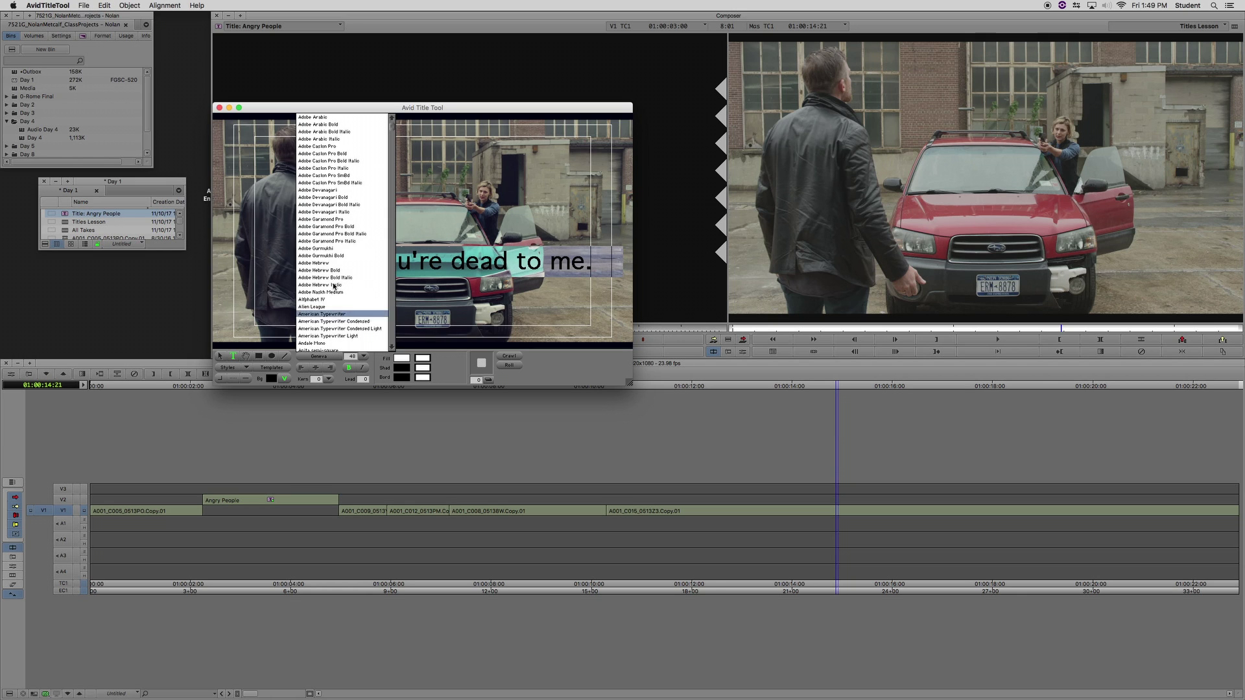
{"action": "scroll", "coordinate": [342, 263], "scroll_direction": "down", "scroll_amount": 1}
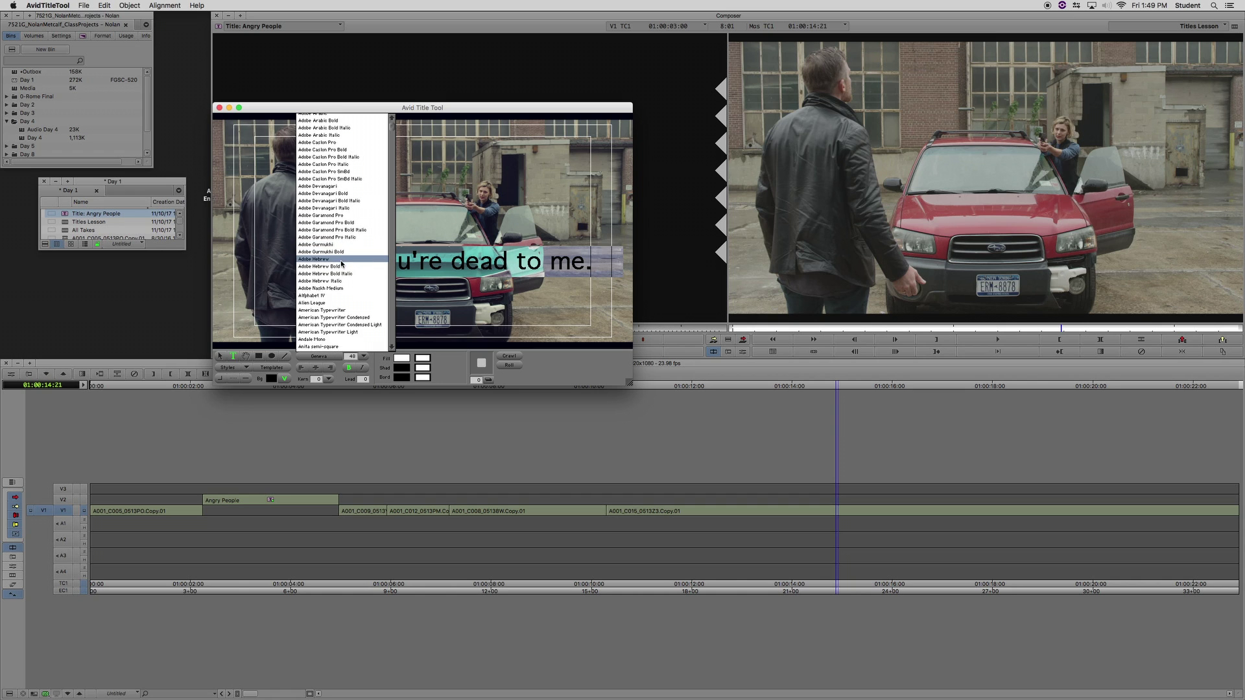
{"action": "scroll", "coordinate": [342, 263], "scroll_direction": "down", "scroll_amount": 5}
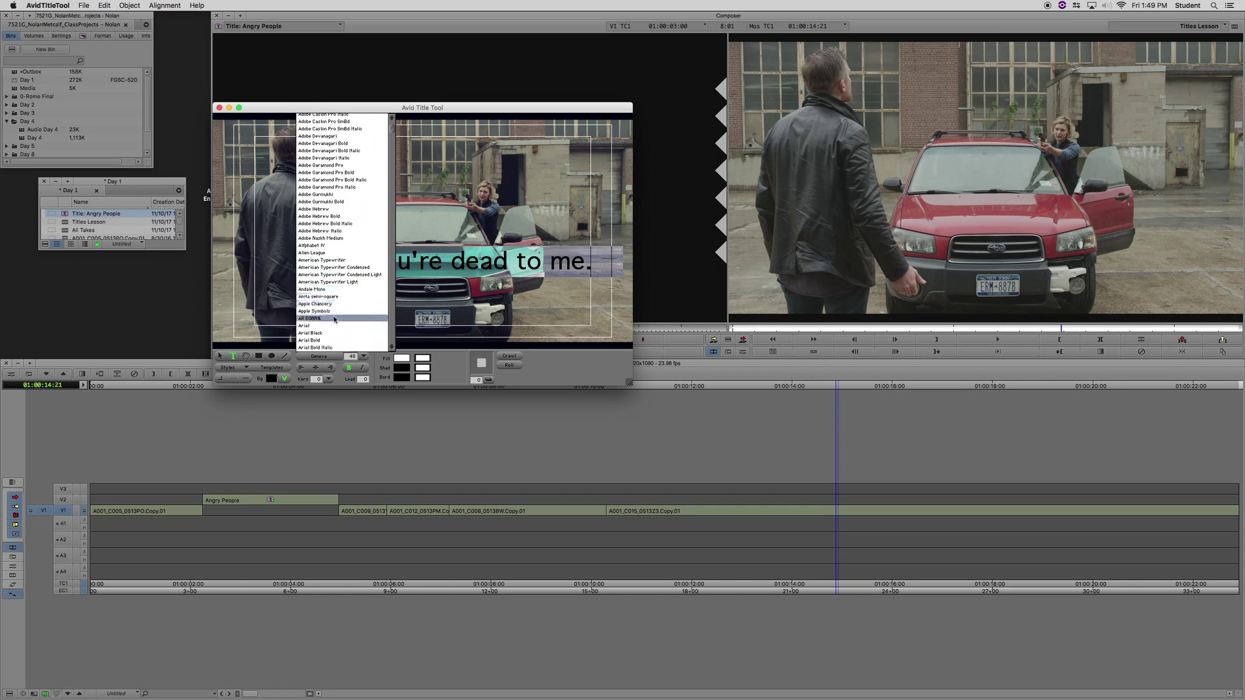
{"action": "left_click", "coordinate": [333, 327]}
{"action": "left_click", "coordinate": [452, 259]}
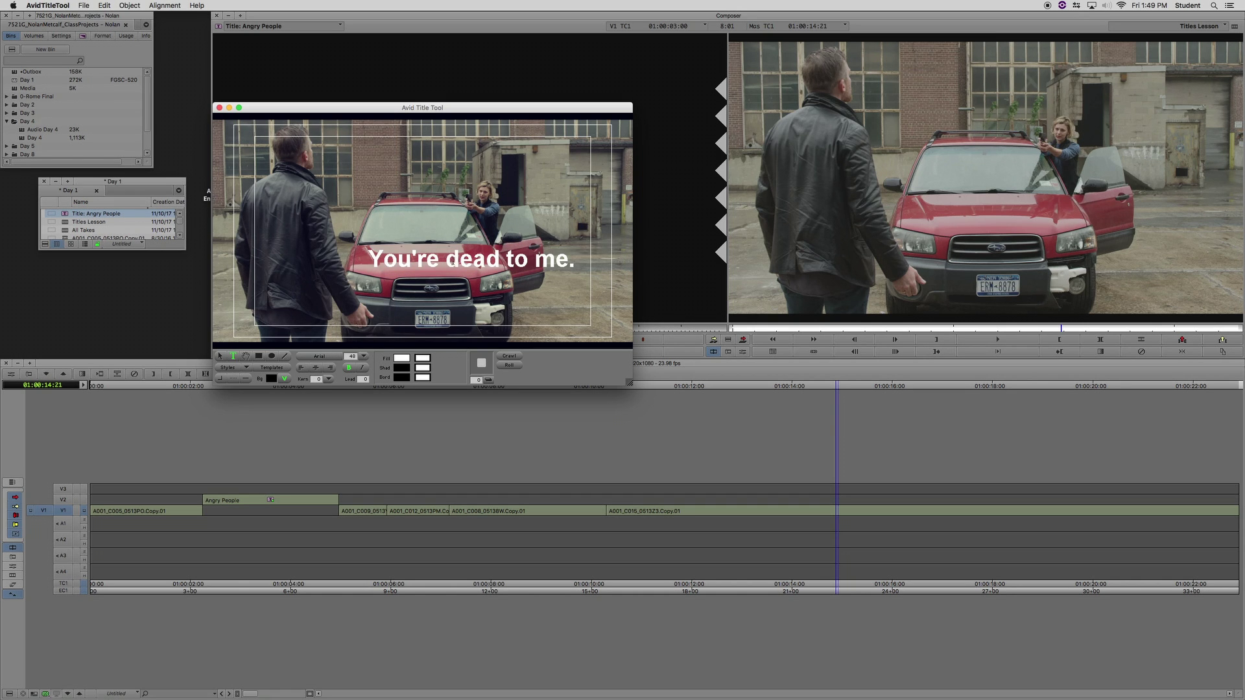
{"action": "triple_click", "coordinate": [465, 261]}
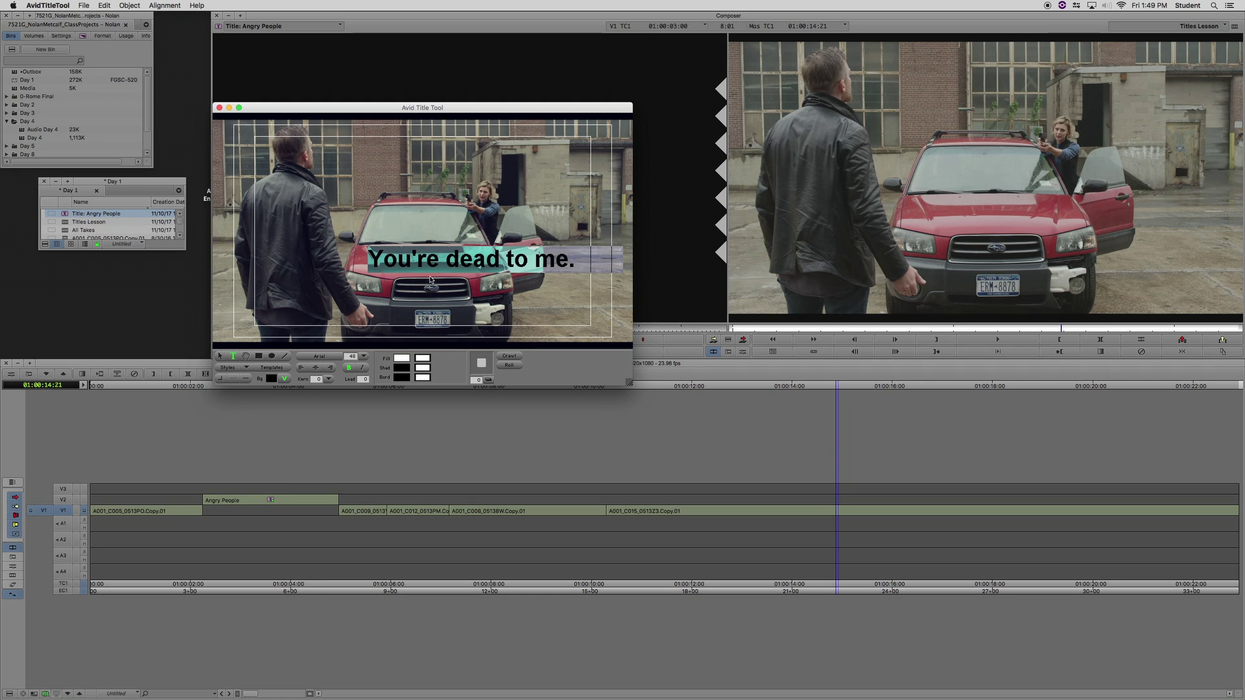
{"action": "left_click", "coordinate": [328, 356]}
{"action": "left_click", "coordinate": [343, 259]}
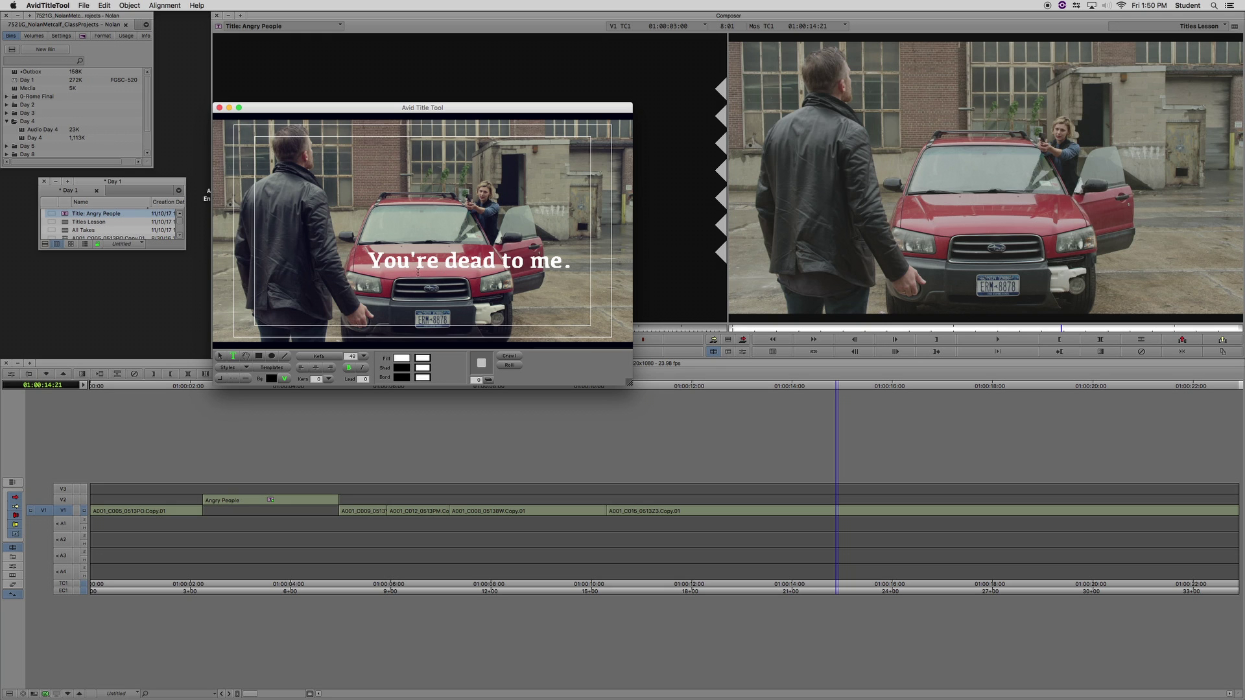
- Set the subtitle text's font to Arial and turn off bold
{"action": "key", "text": "super+a"}
{"action": "left_click", "coordinate": [319, 356]}
{"action": "scroll", "coordinate": [343, 280], "scroll_direction": "up", "scroll_amount": 15}
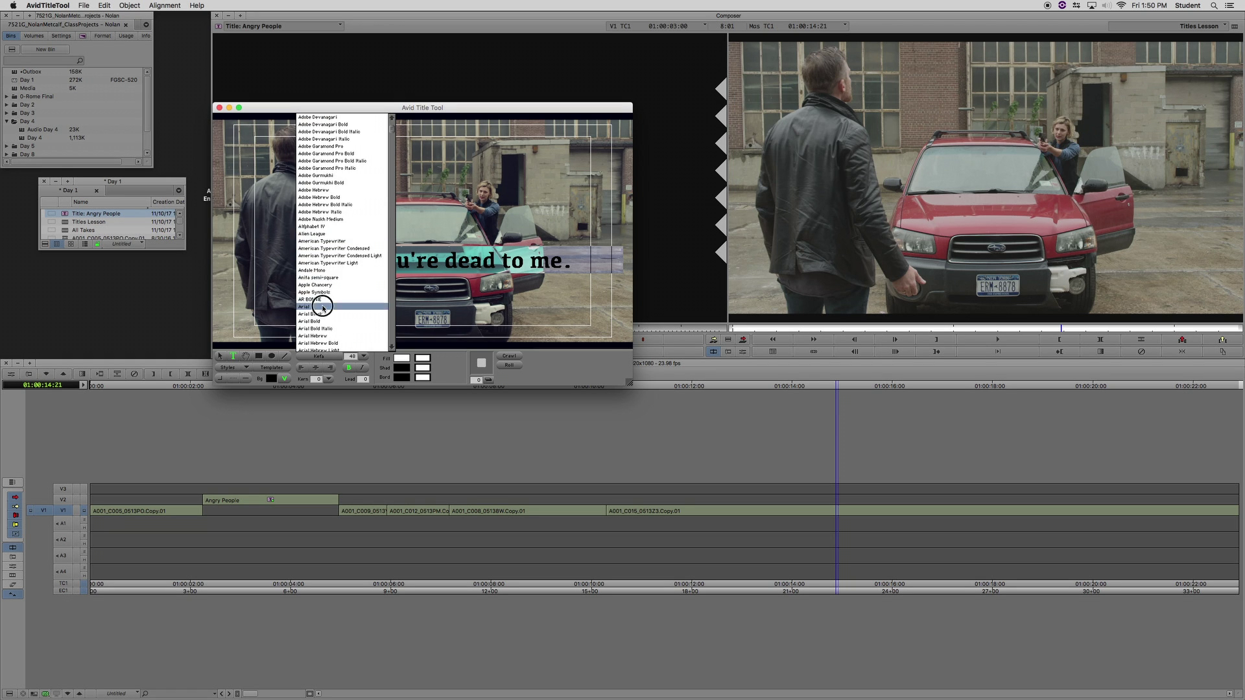
{"action": "left_click", "coordinate": [334, 306]}
{"action": "left_click", "coordinate": [349, 368]}
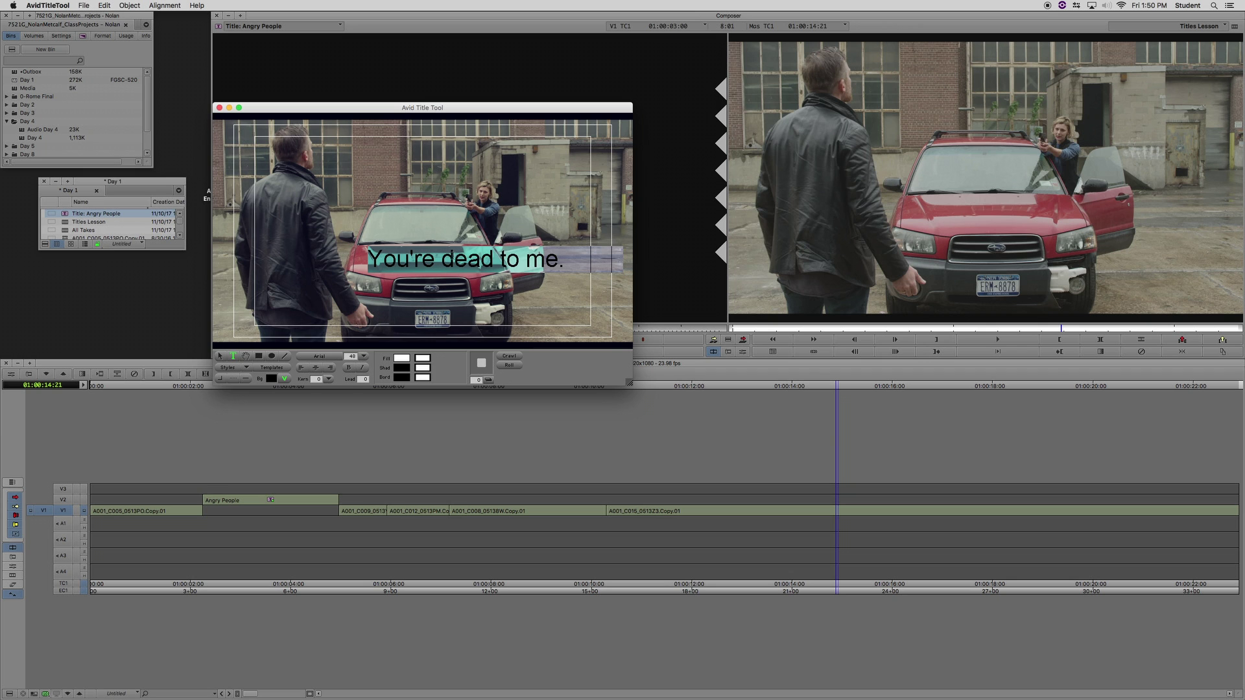
- Move the subtitle to the lower centre of the frame and change its fill colour to yellow
{"action": "left_click", "coordinate": [220, 355]}
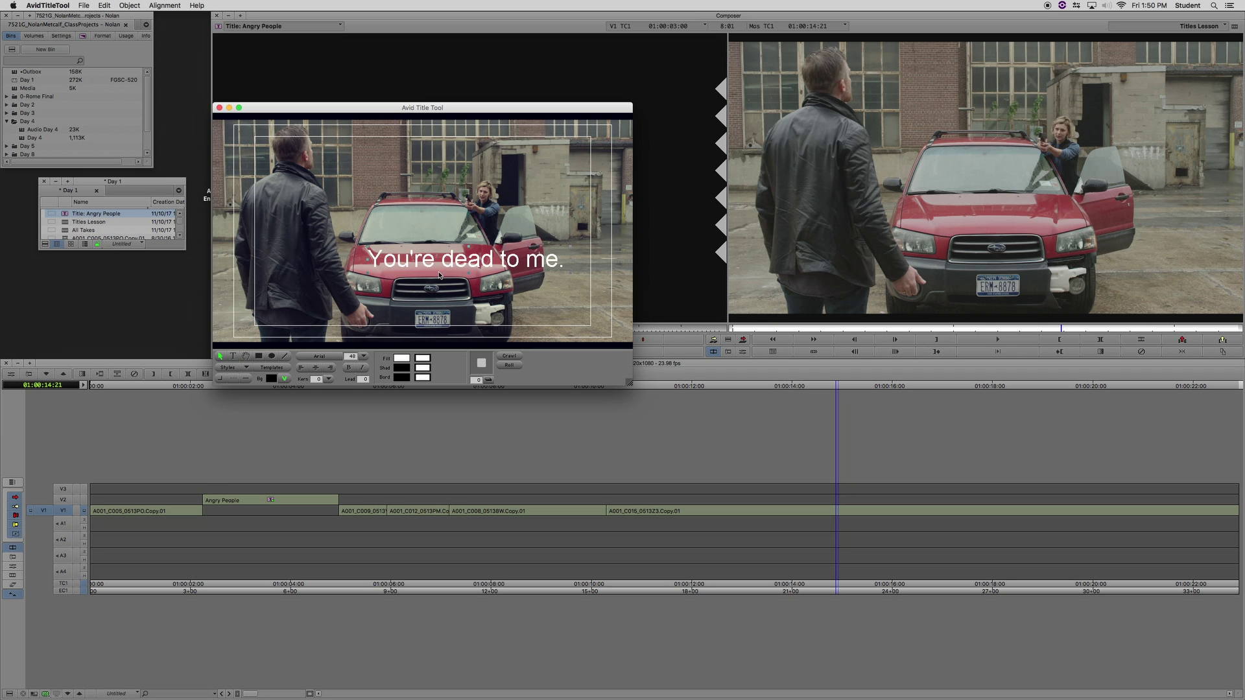
{"action": "left_click_drag", "start_coordinate": [464, 259], "coordinate": [434, 307]}
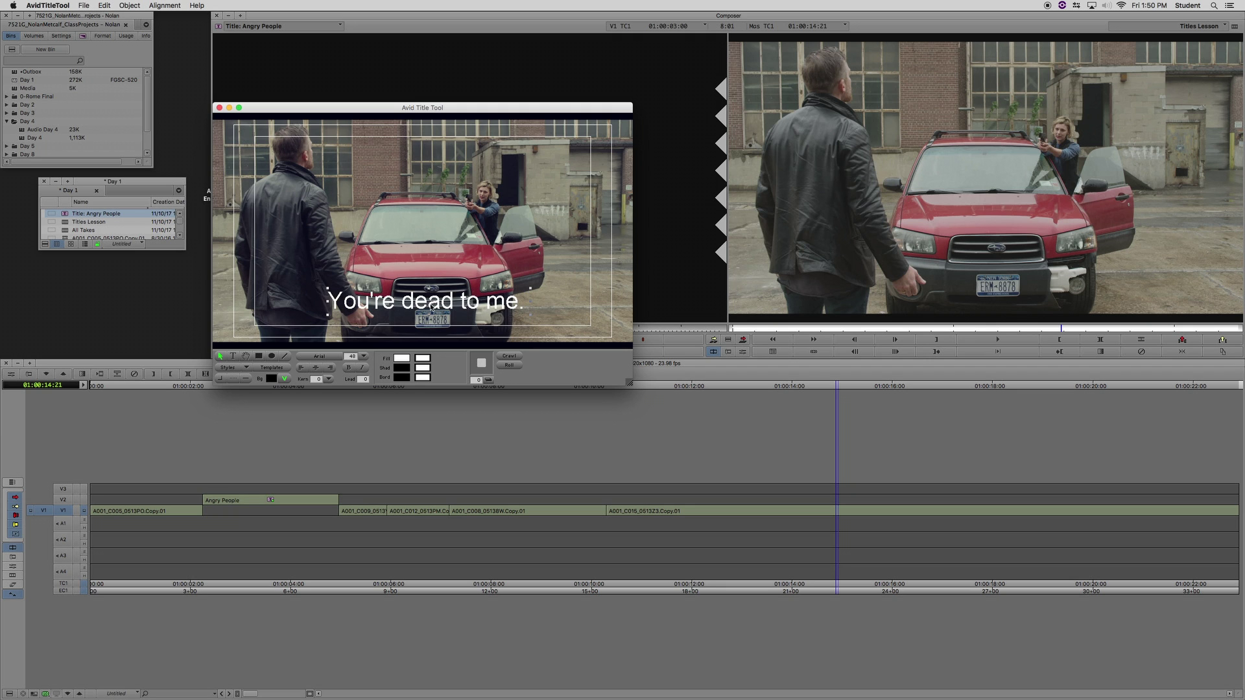
{"action": "left_click", "coordinate": [403, 358]}
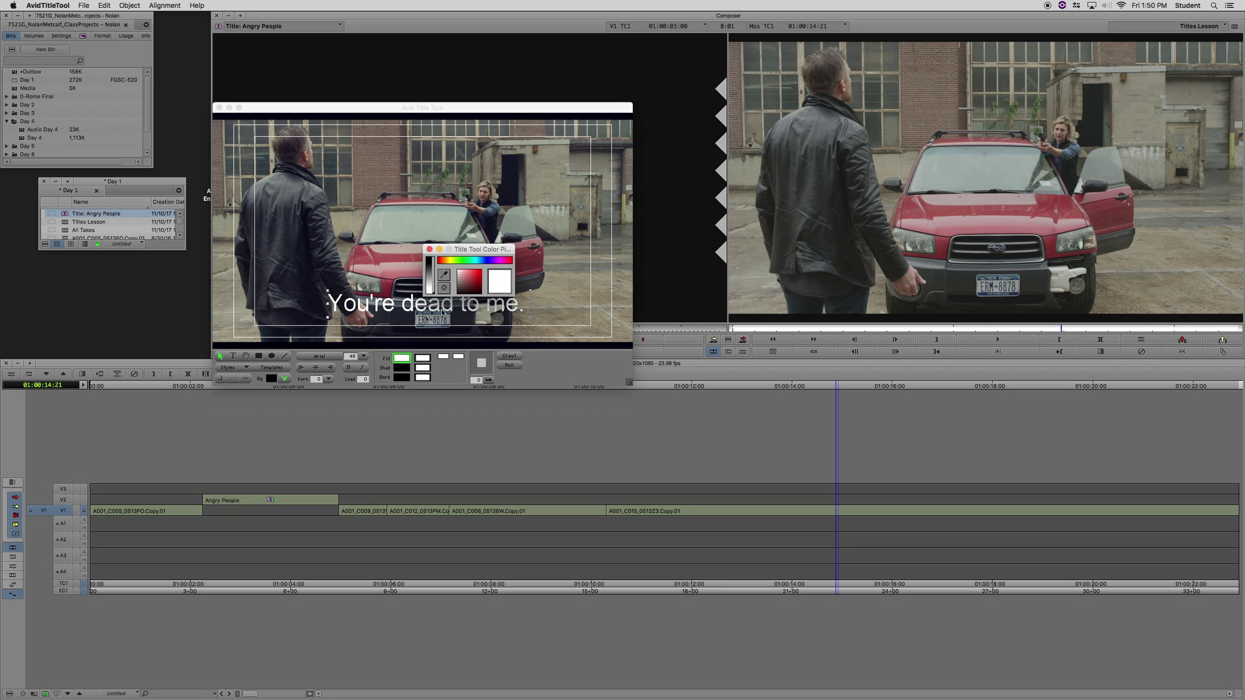
{"action": "left_click", "coordinate": [454, 261]}
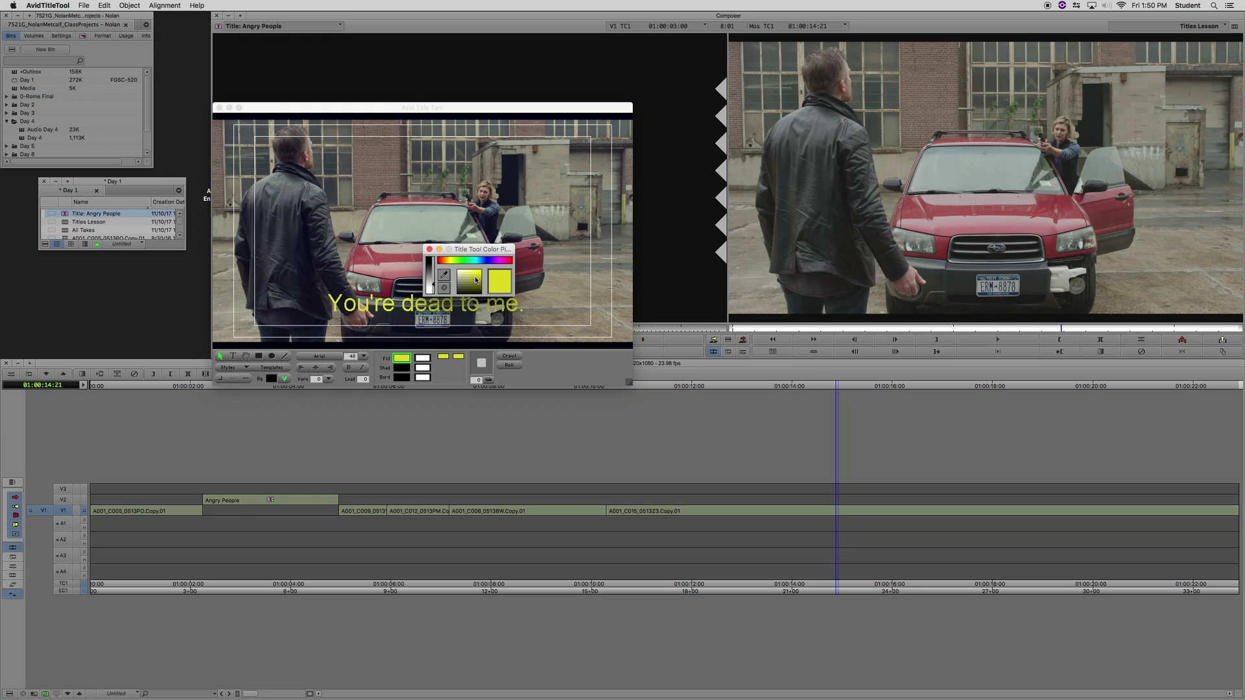
{"action": "left_click", "coordinate": [478, 278]}
{"action": "left_click", "coordinate": [429, 249]}
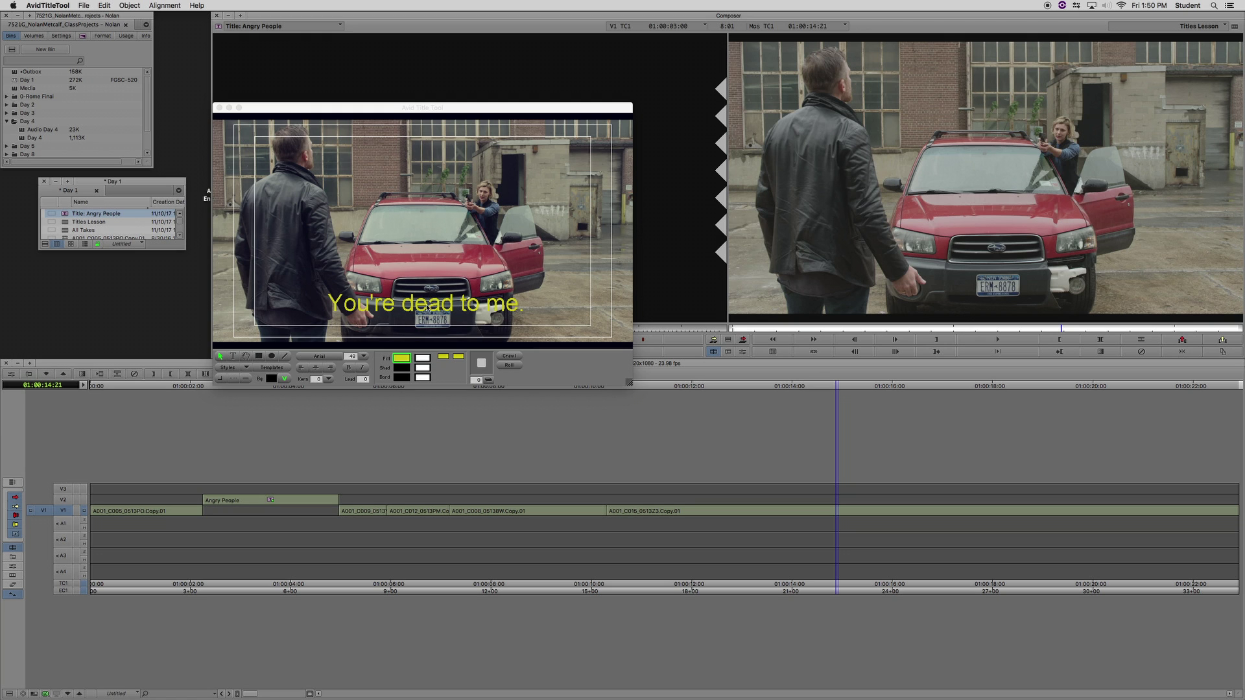
- Toggle the subtitle's shadow type and try shadow depths of 15, 1 and 3
{"action": "left_click", "coordinate": [487, 380]}
{"action": "type", "text": "15"}
{"action": "key", "text": "Return"}
{"action": "double_click", "coordinate": [477, 380]}
{"action": "type", "text": "1"}
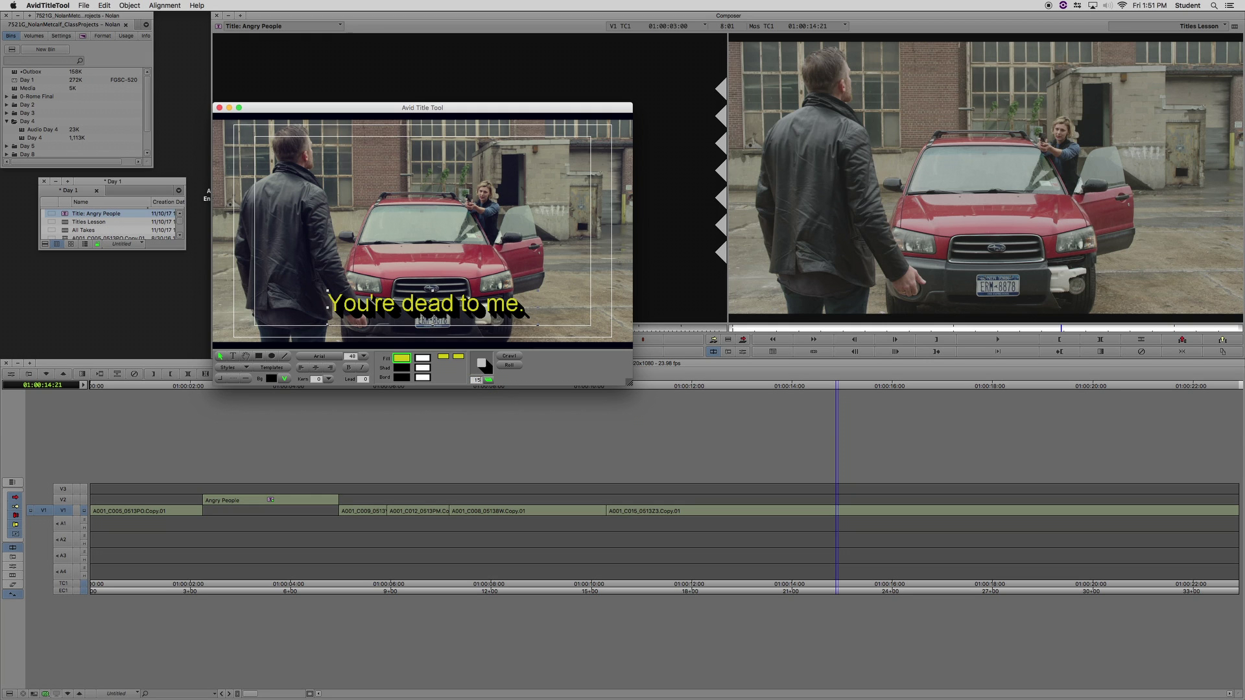
{"action": "key", "text": "Return"}
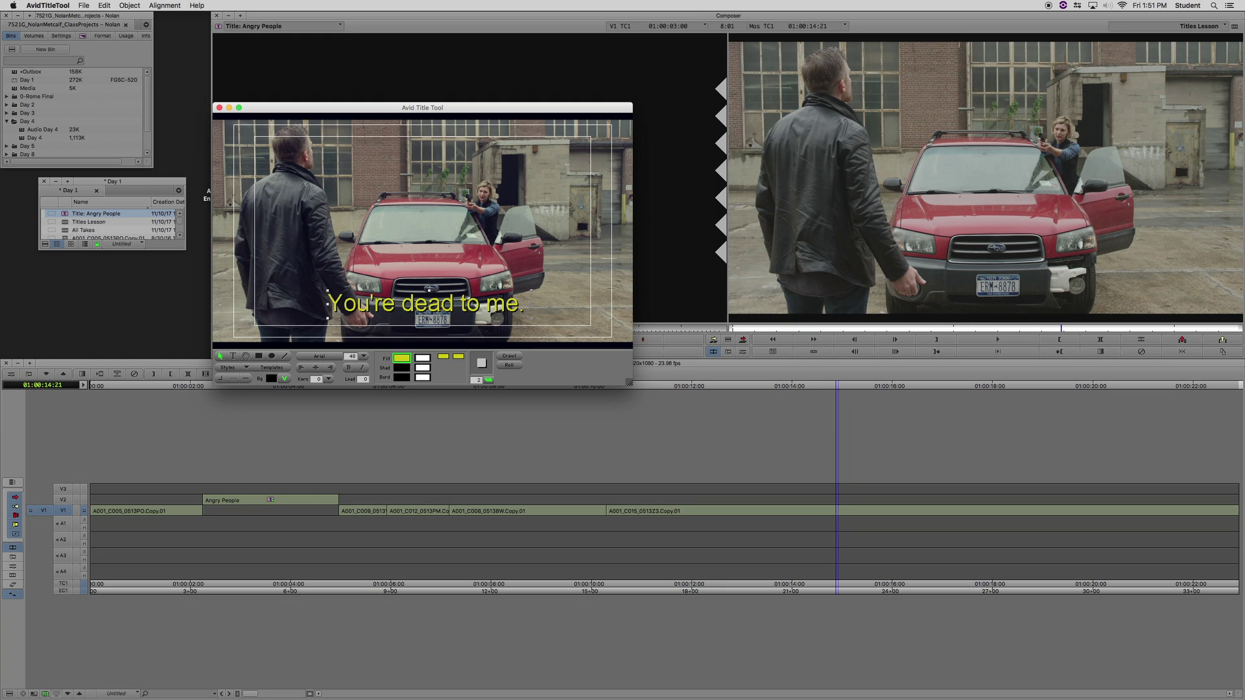
{"action": "double_click", "coordinate": [478, 381]}
{"action": "type", "text": "3"}
- Try a text size of 24, set it to 30 with centred alignment, and set the shadow depth to 2
{"action": "left_click", "coordinate": [353, 357]}
{"action": "type", "text": "24"}
{"action": "key", "text": "Return"}
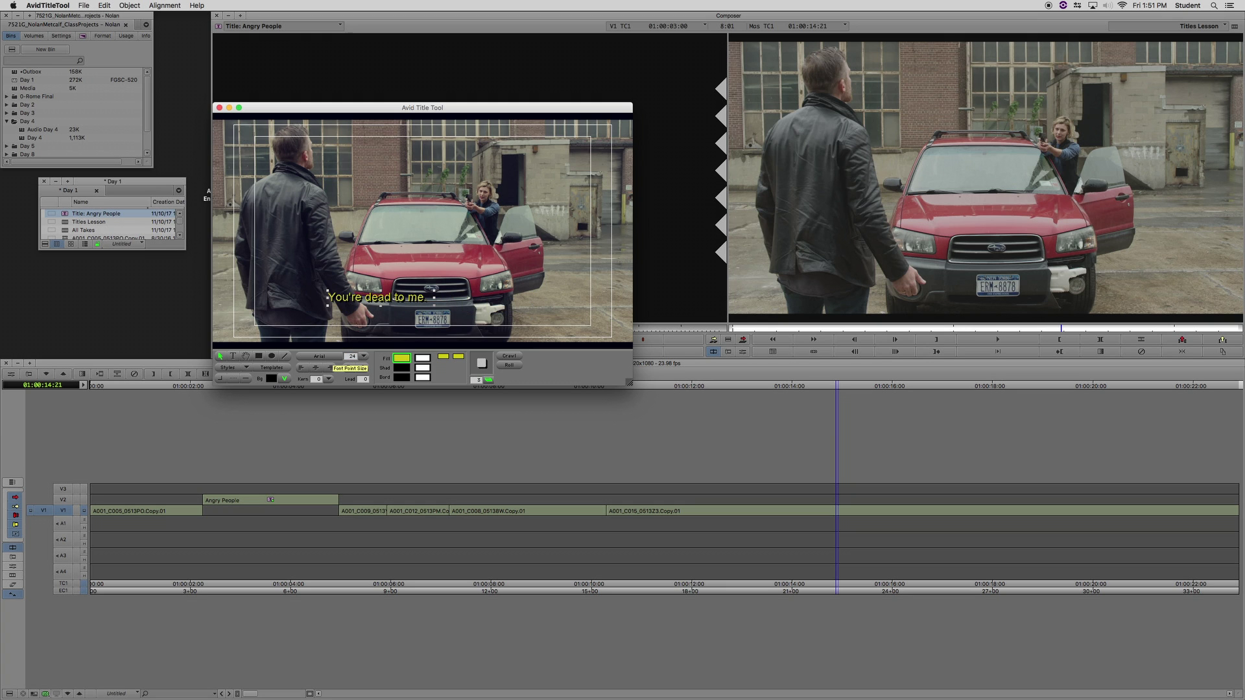
{"action": "left_click", "coordinate": [354, 358]}
{"action": "type", "text": "30"}
{"action": "key", "text": "Return"}
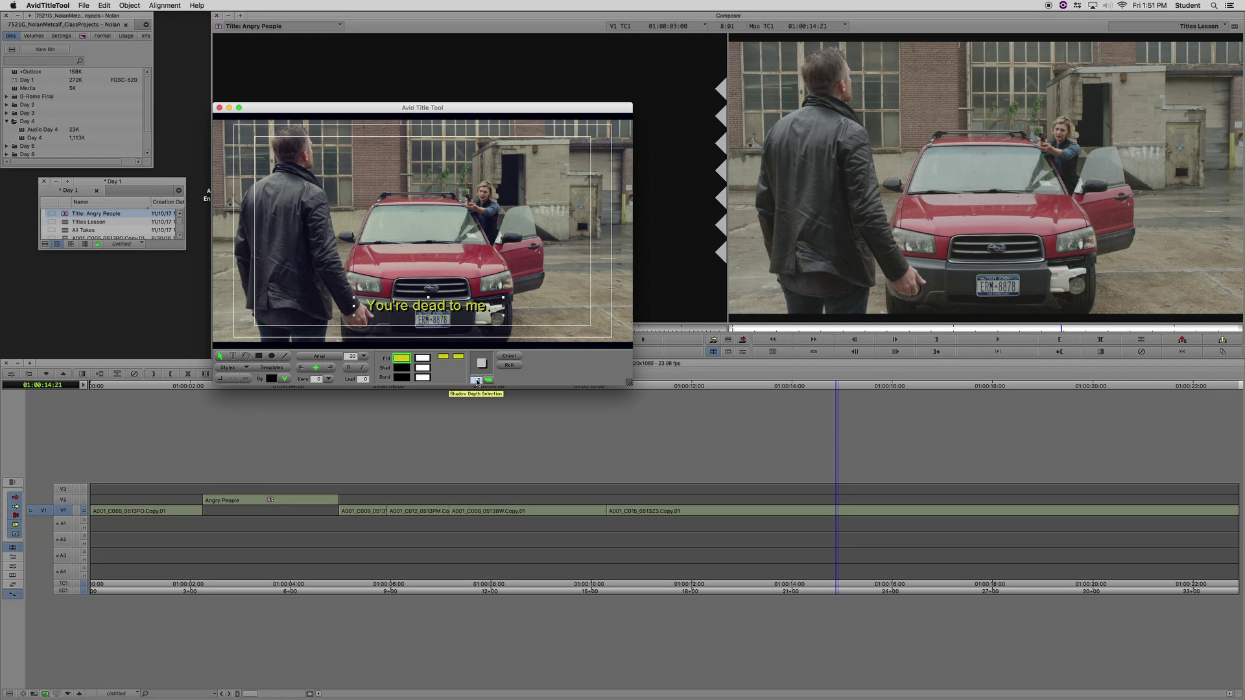
{"action": "type", "text": "2"}
- Close the title and save it as "You're dead..." in the Day 1 bin, using the FGSC2018_MEDIA drive and DNxHD 36 MXF resolution
{"action": "left_click", "coordinate": [219, 108]}
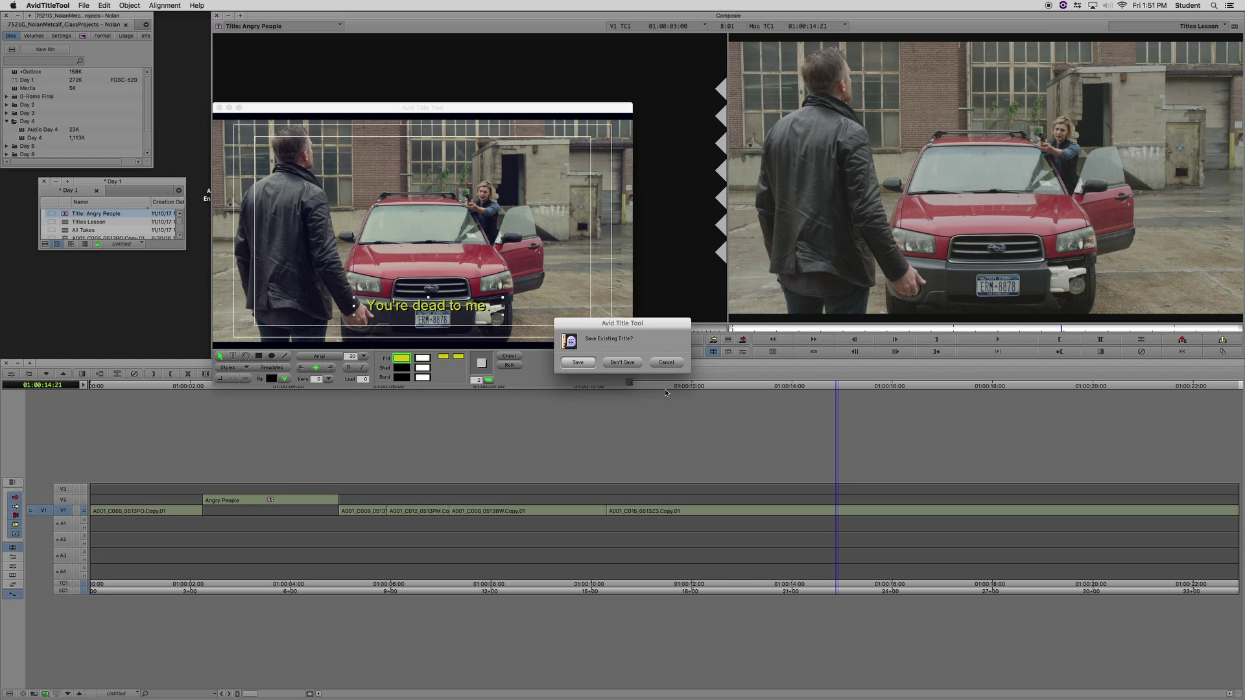
{"action": "left_click", "coordinate": [578, 363]}
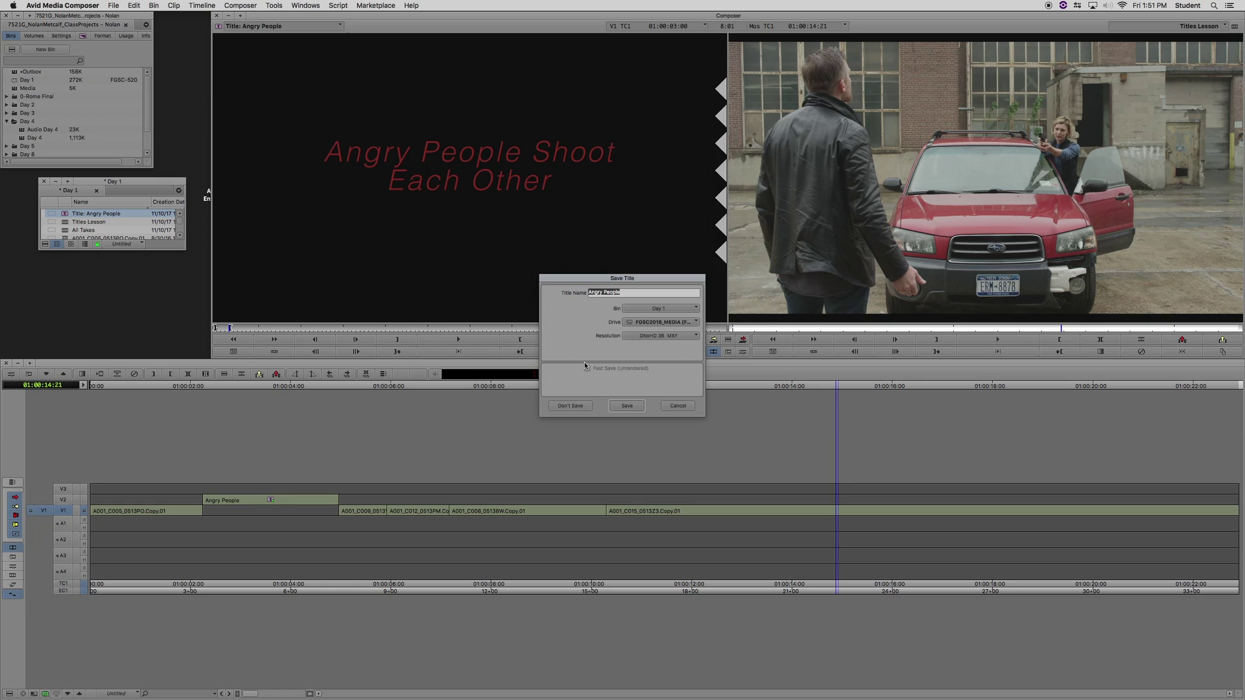
{"action": "type", "text": "You're dead..."}
{"action": "left_click", "coordinate": [626, 406]}
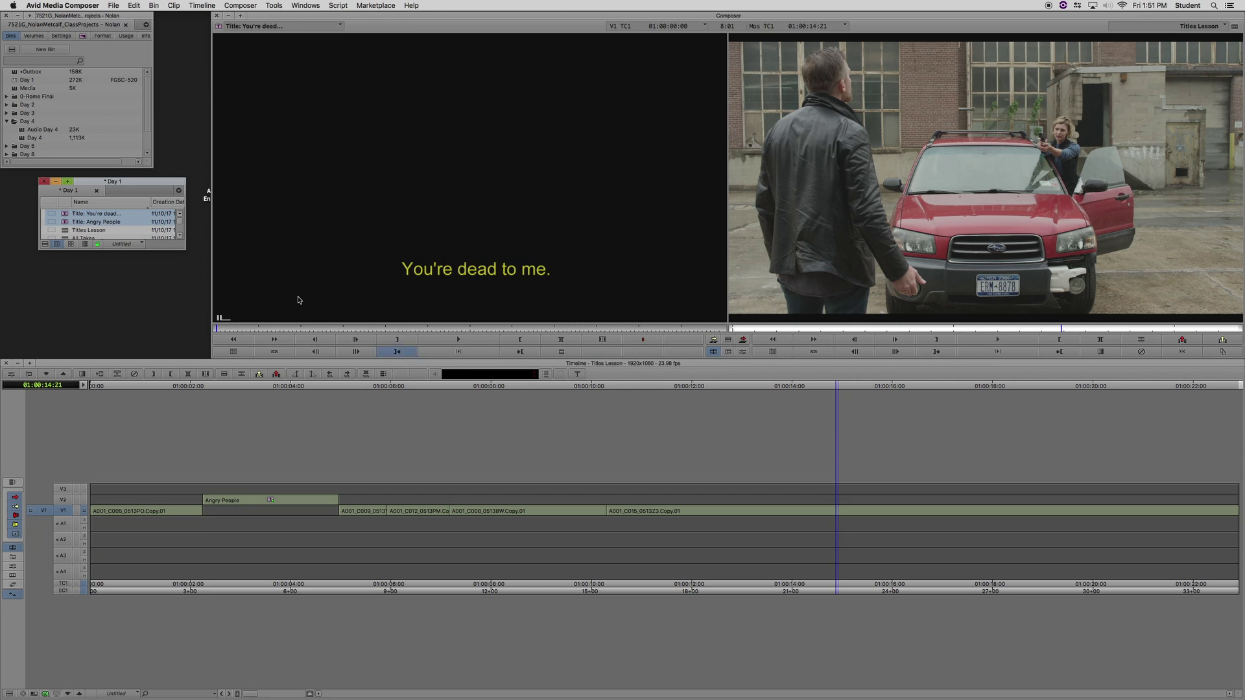
- Create a new bin named "Titles" in the project
{"action": "left_click", "coordinate": [54, 50]}
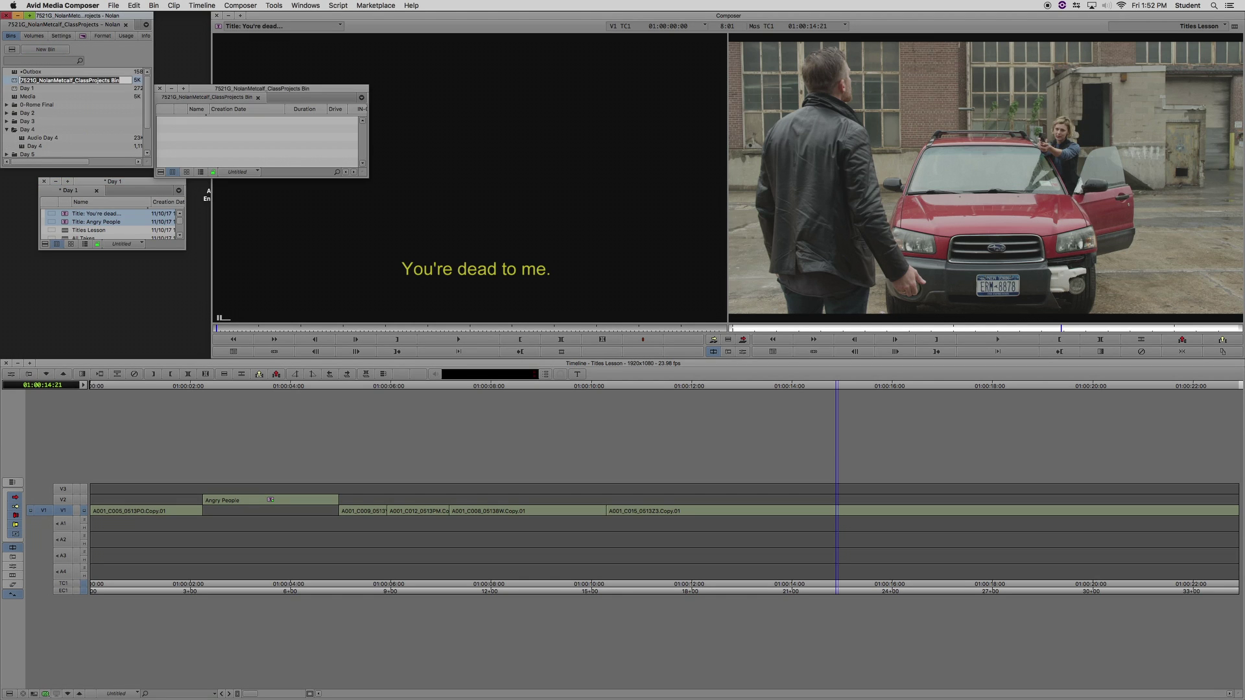
{"action": "type", "text": "Titles"}
{"action": "key", "text": "Return"}
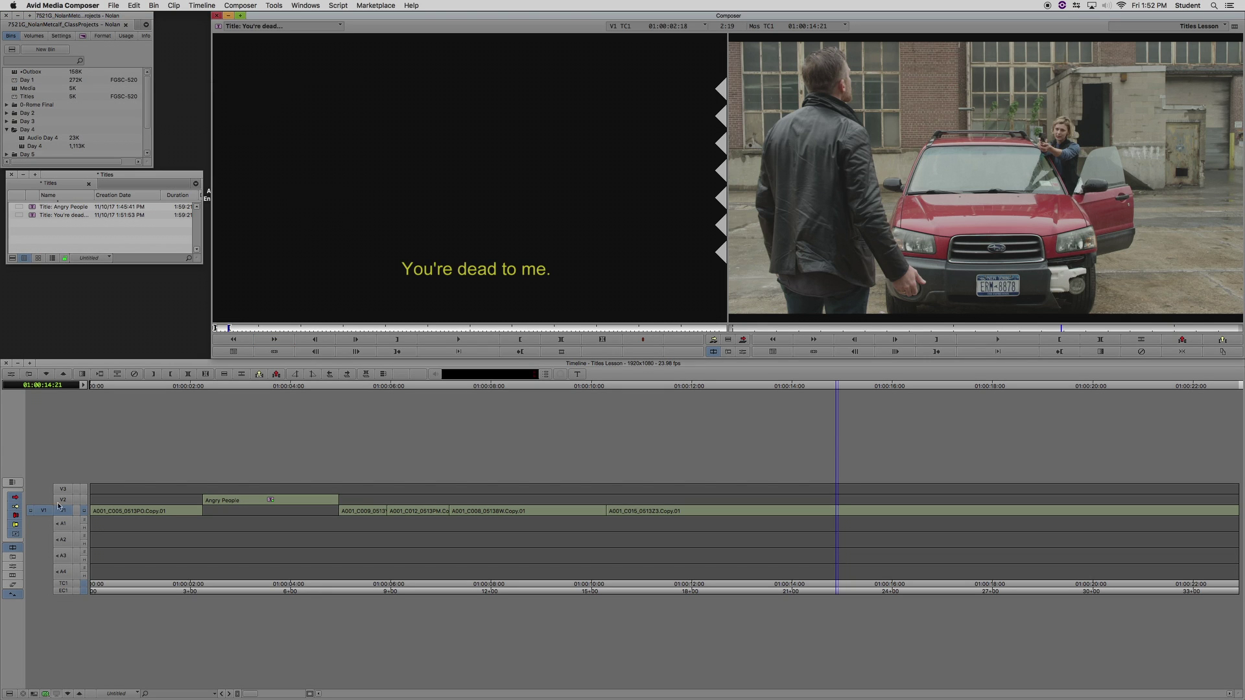
- Patch the source video to V2, overwrite the "You're dead..." title above the last clip and play it back
{"action": "left_click_drag", "start_coordinate": [58, 506], "coordinate": [63, 499]}
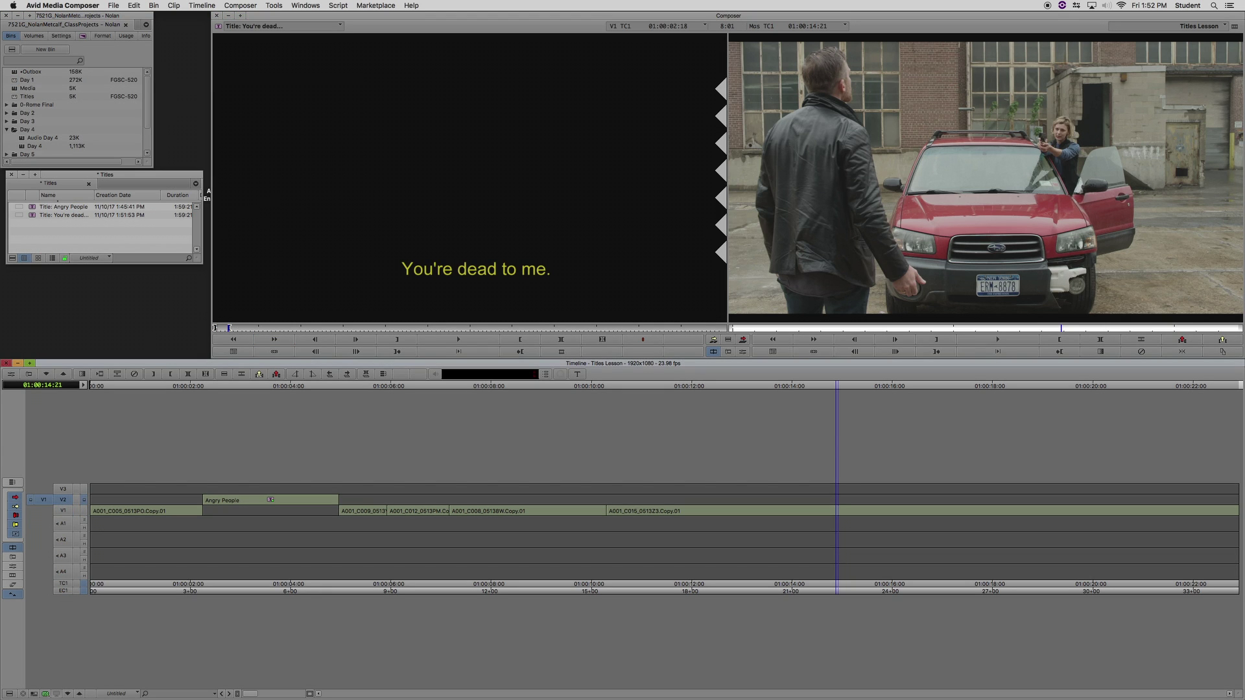
{"action": "key", "text": "b"}
{"action": "left_click_drag", "start_coordinate": [907, 386], "coordinate": [772, 402]}
{"action": "key", "text": "space"}
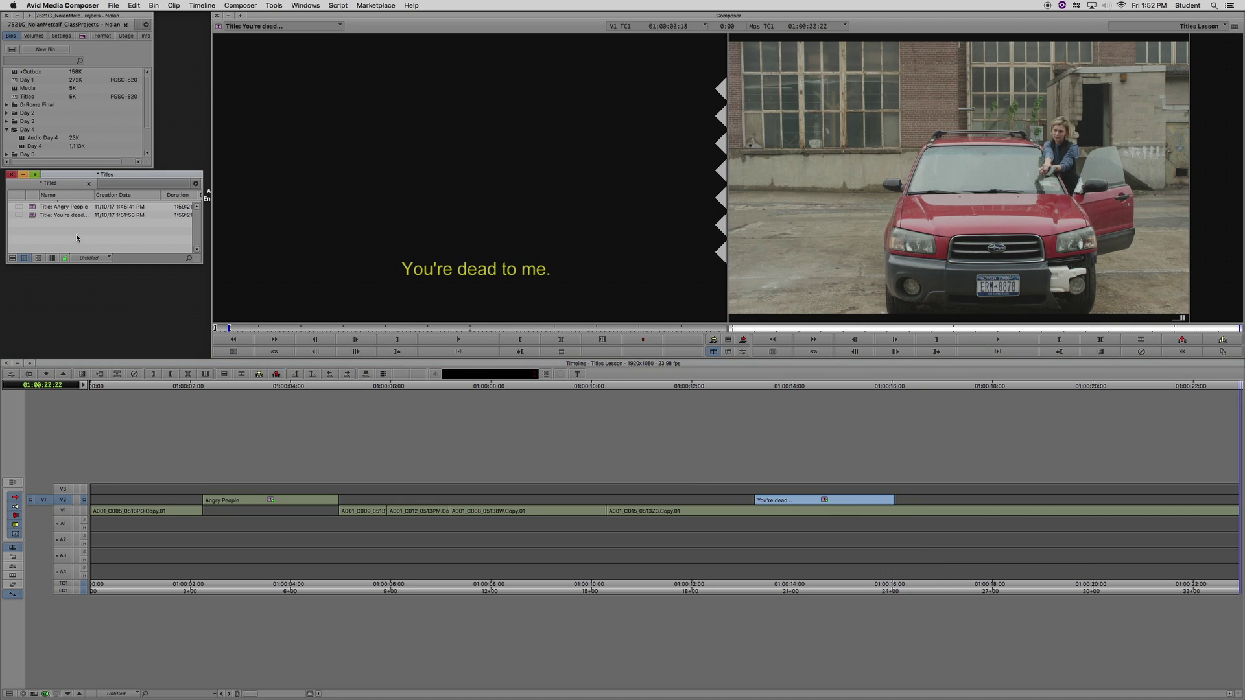
- Load the "Angry People" title from the Titles bin into the source monitor and scrub through it
{"action": "left_click", "coordinate": [33, 208]}
{"action": "left_click_drag", "start_coordinate": [32, 212], "coordinate": [256, 319]}
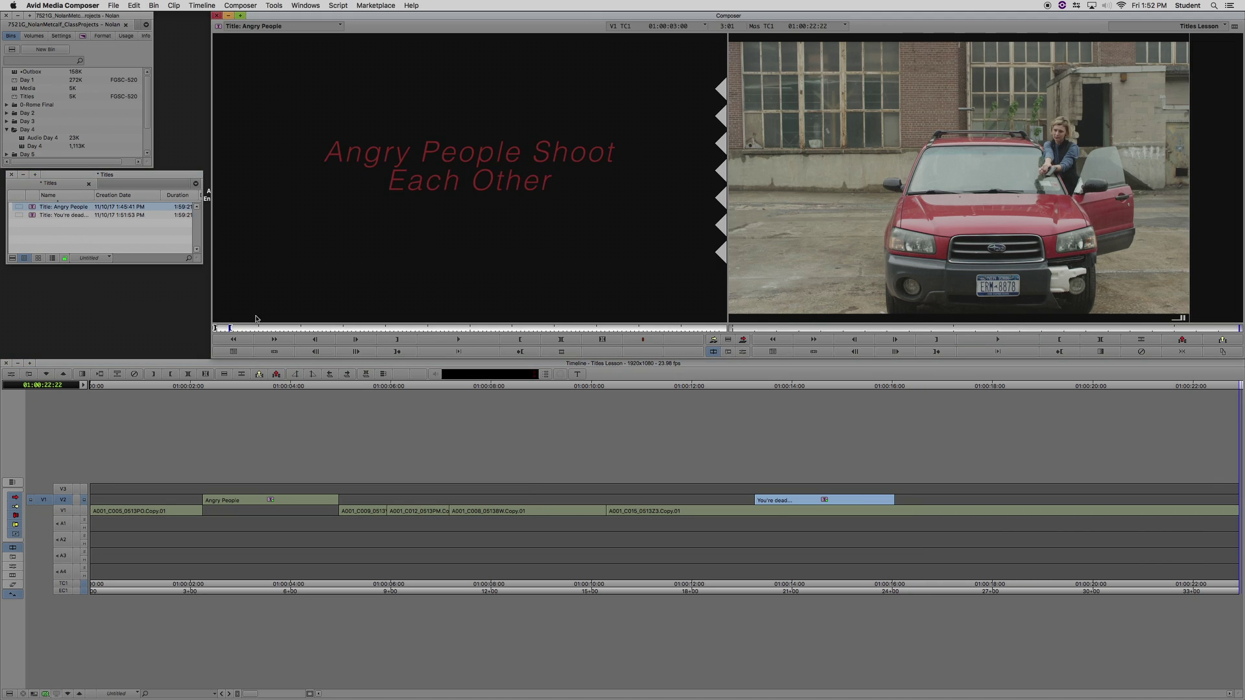
{"action": "left_click_drag", "start_coordinate": [328, 330], "coordinate": [366, 331]}
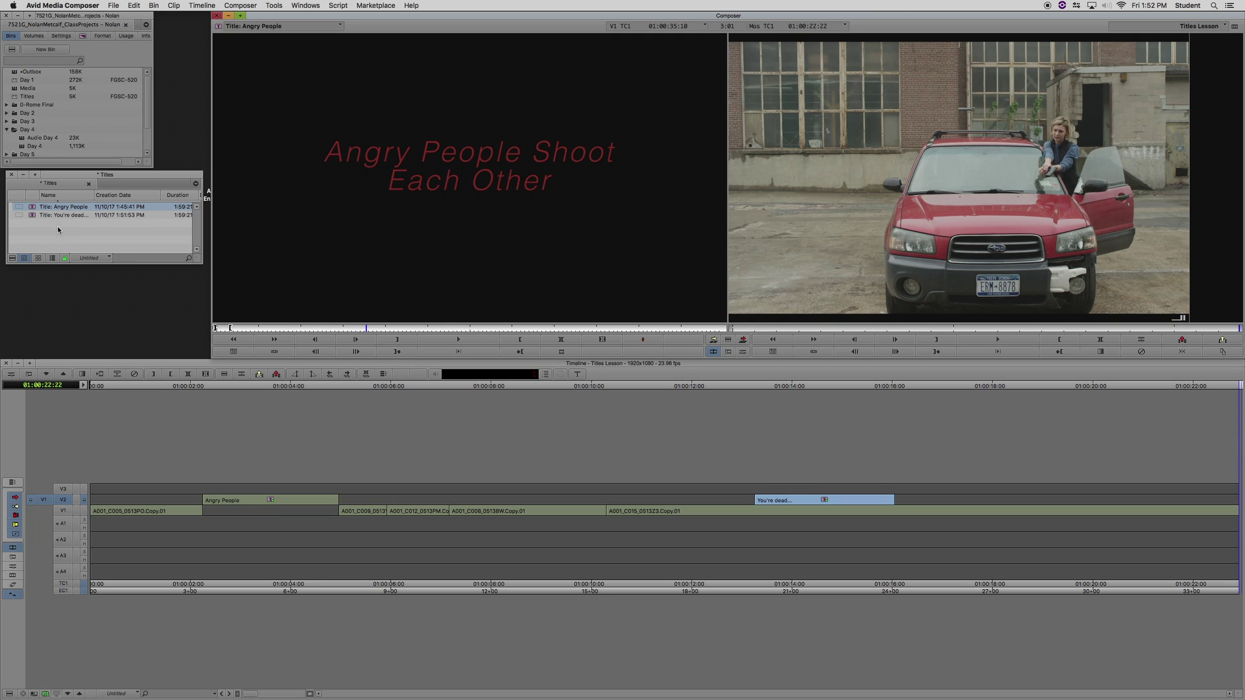
- Open the "Angry People" title for editing in the Title Tool without promoting it to Marquee
{"action": "left_click", "coordinate": [33, 209]}
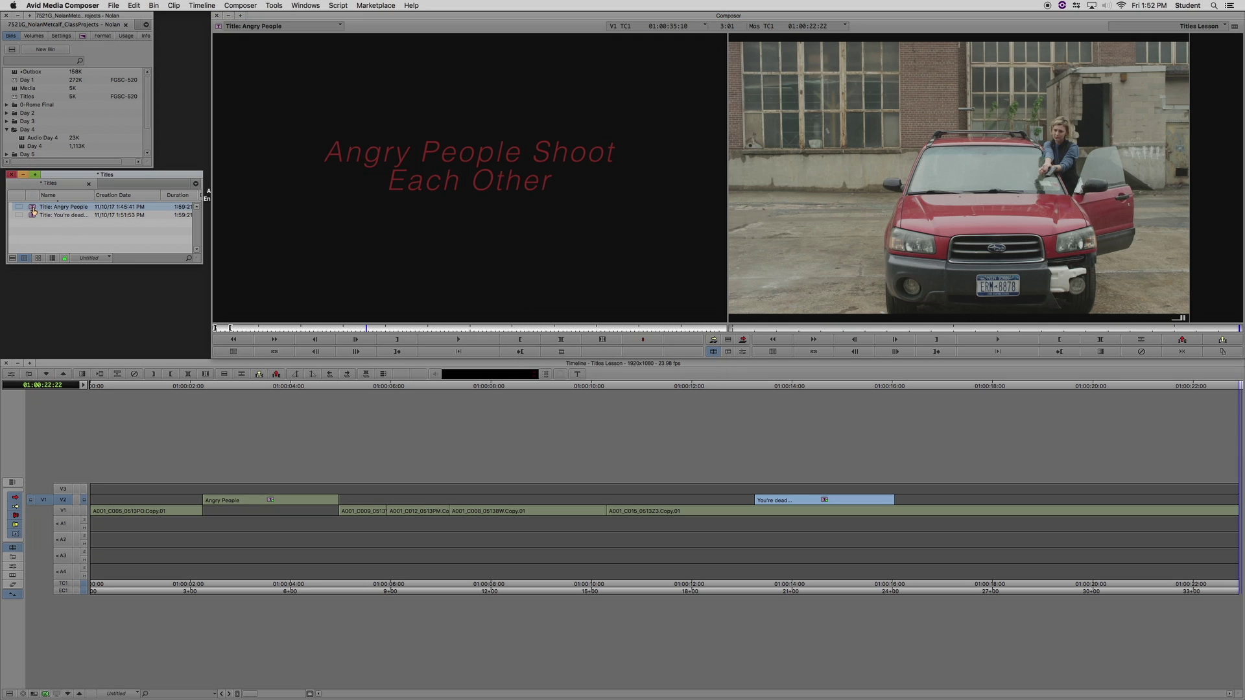
{"action": "double_click", "coordinate": [32, 209]}
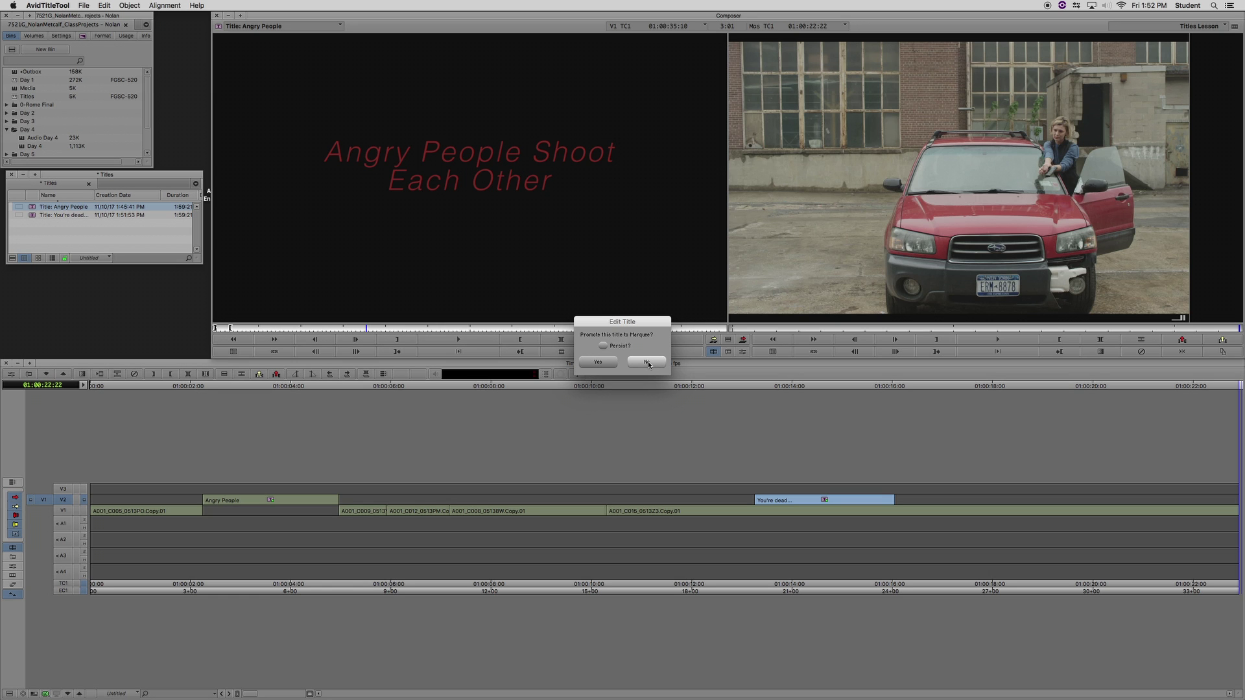
{"action": "left_click", "coordinate": [648, 363]}
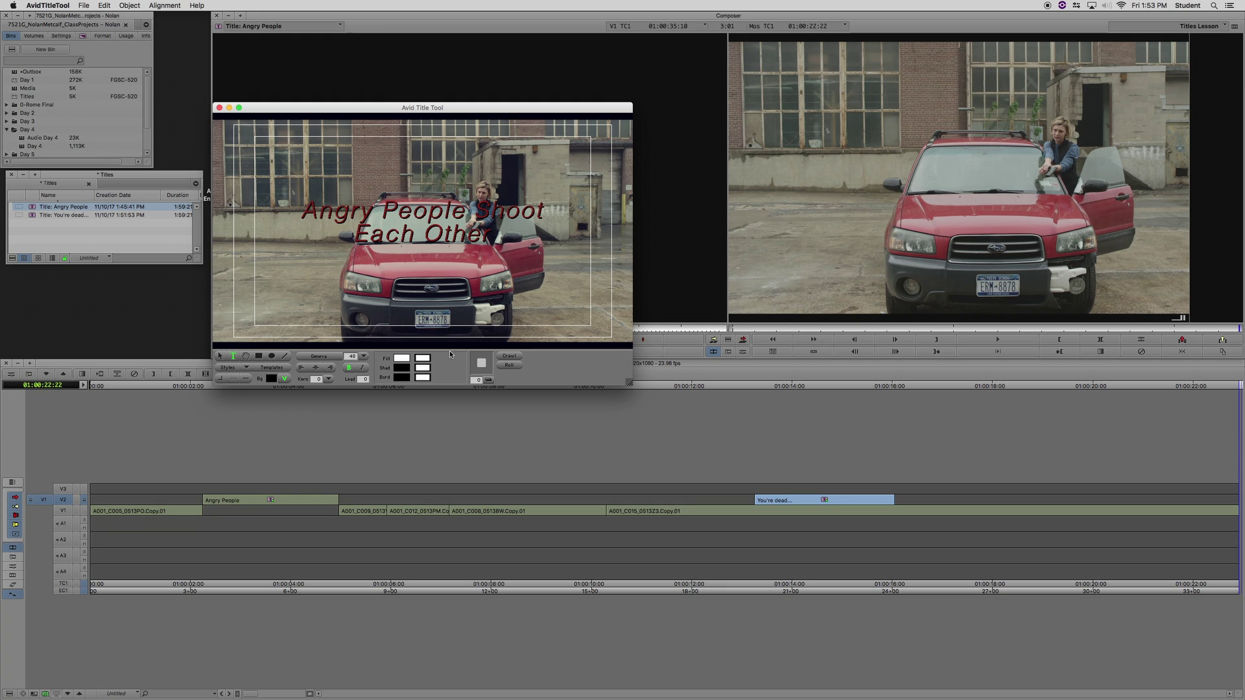
- Try the crawling and rolling modes on the title and leave it set to roll
{"action": "left_click", "coordinate": [512, 366]}
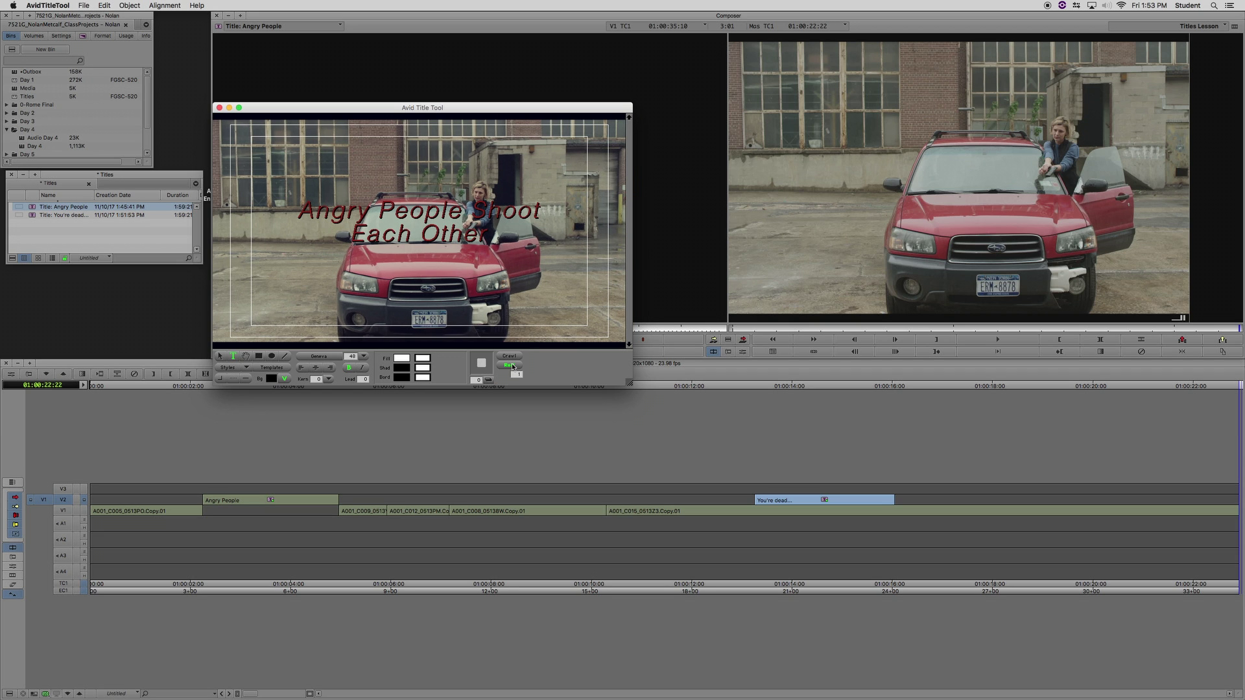
{"action": "left_click", "coordinate": [509, 356]}
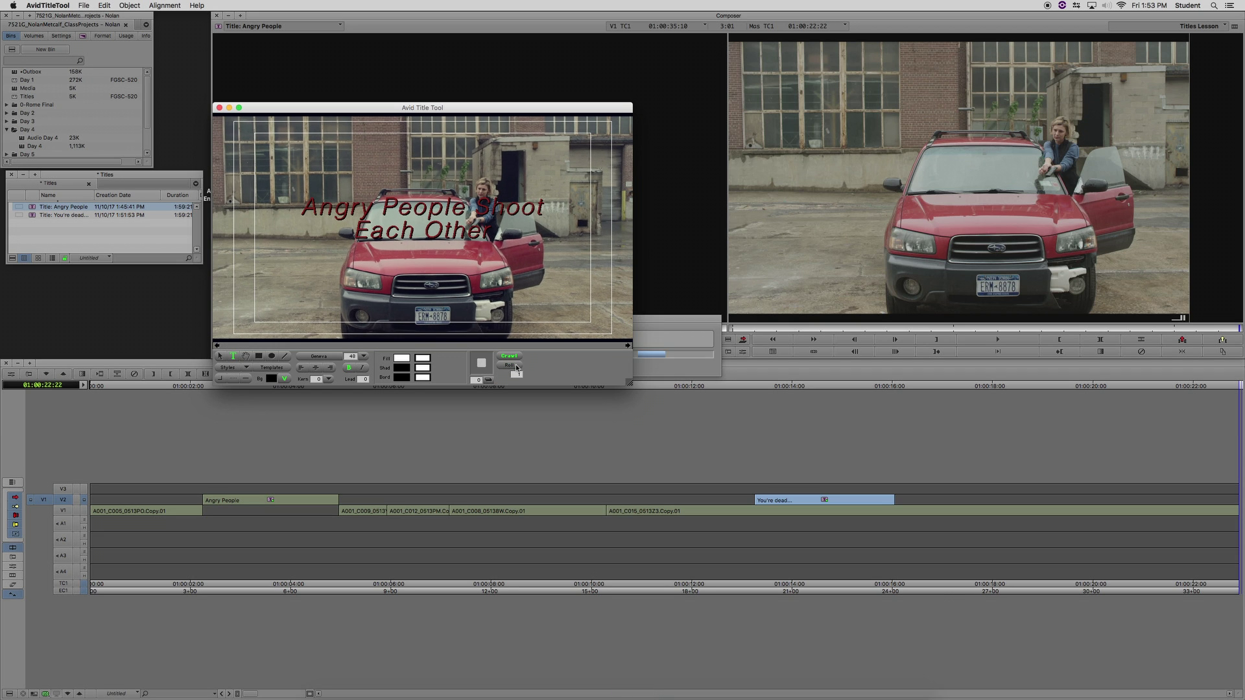
{"action": "left_click", "coordinate": [509, 365]}
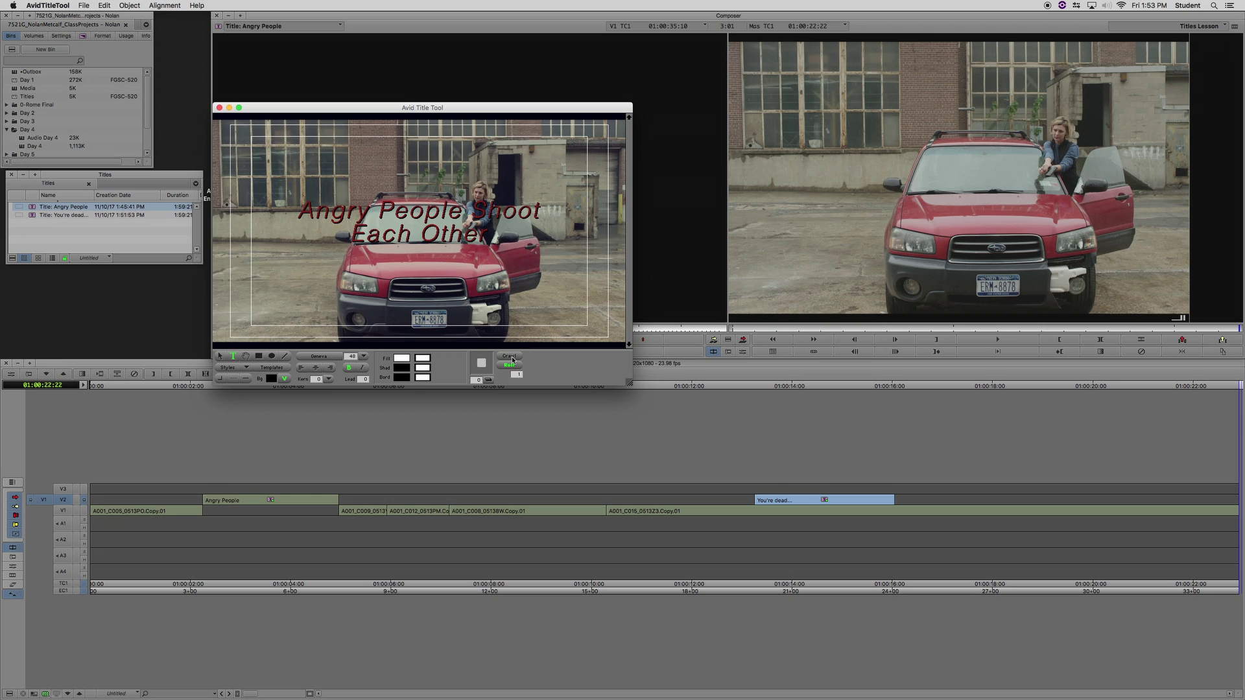
{"action": "left_click", "coordinate": [509, 356]}
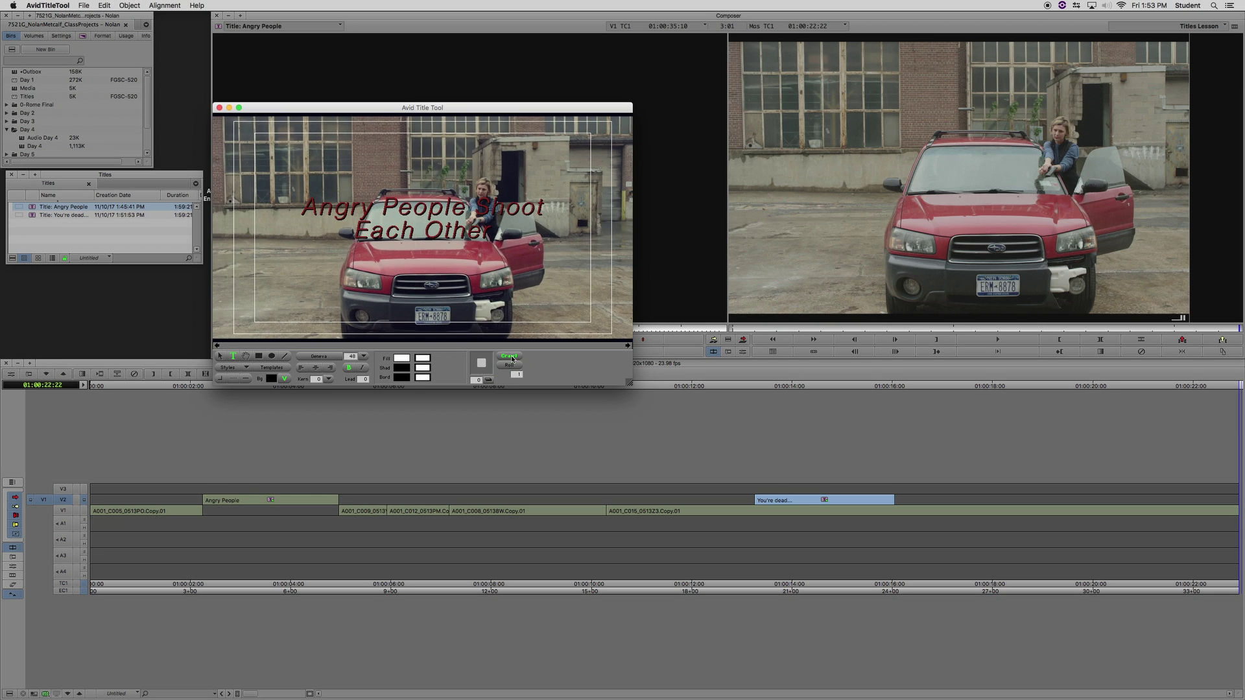
{"action": "left_click", "coordinate": [511, 366]}
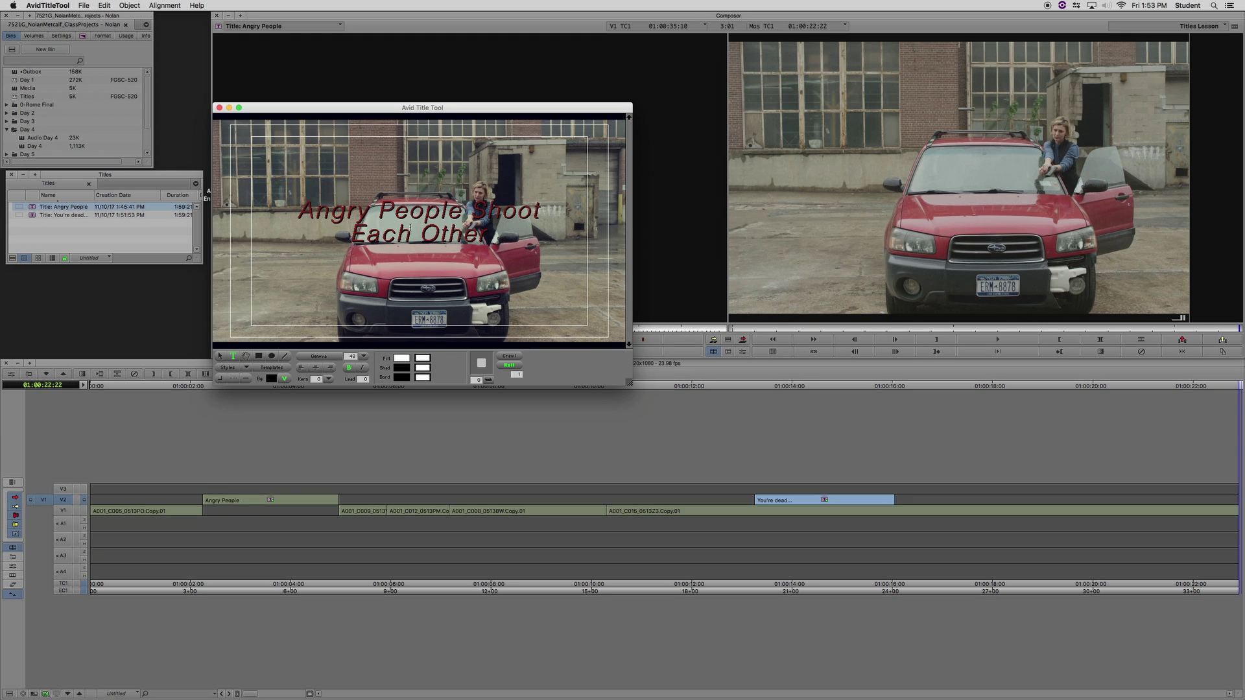
- Move the "Angry People Shoot Each Other" text slightly lower in the frame
{"action": "left_click", "coordinate": [220, 356]}
{"action": "mouse_move", "coordinate": [417, 236]}
{"action": "left_mouse_down"}
{"action": "mouse_move", "coordinate": [421, 178]}
{"action": "mouse_move", "coordinate": [421, 253]}
{"action": "left_mouse_up"}
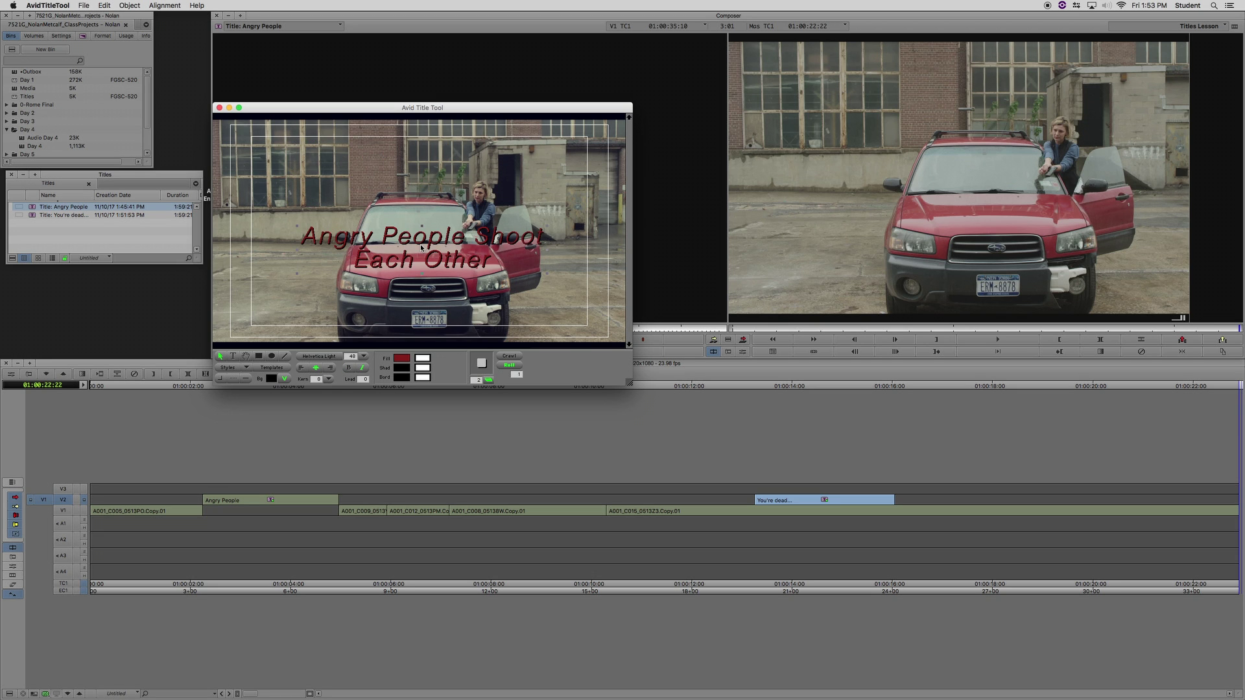
{"action": "left_click", "coordinate": [420, 286]}
{"action": "left_click", "coordinate": [496, 264]}
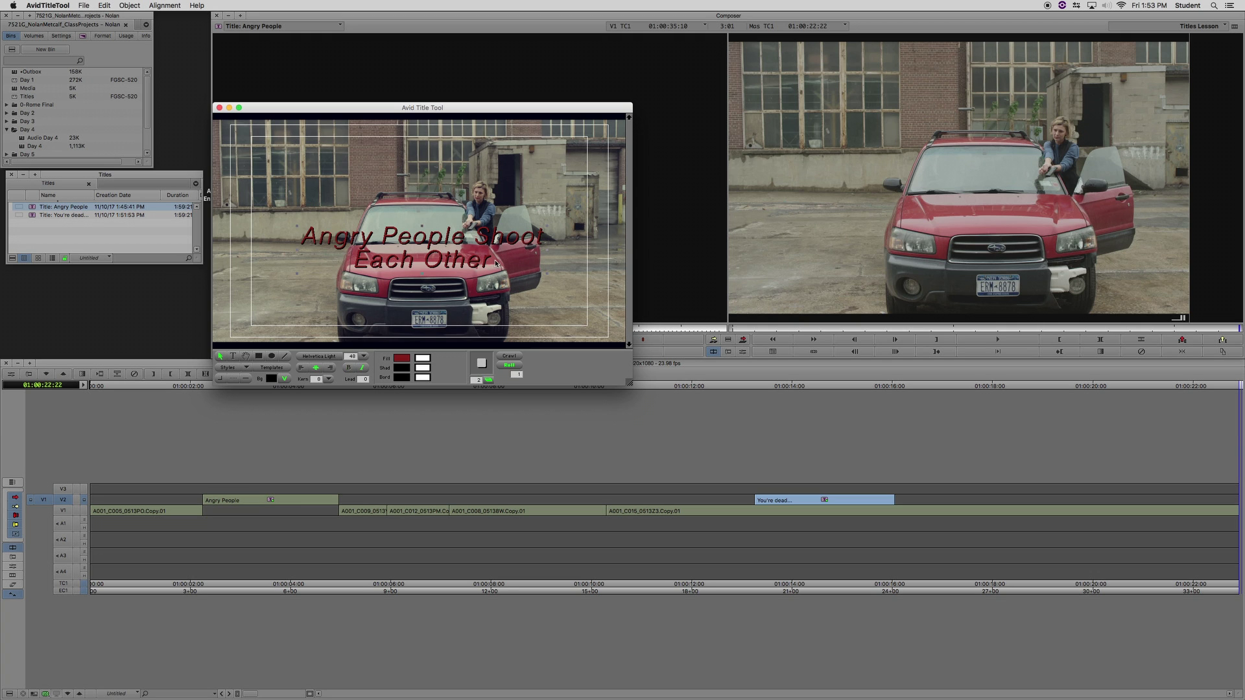
- Add credits below the title: "Directed by A Goat", "Produced by A Bear", "Editing by A Llama", "Starring Two Robots", special thanks and the production company
{"action": "left_click", "coordinate": [233, 356]}
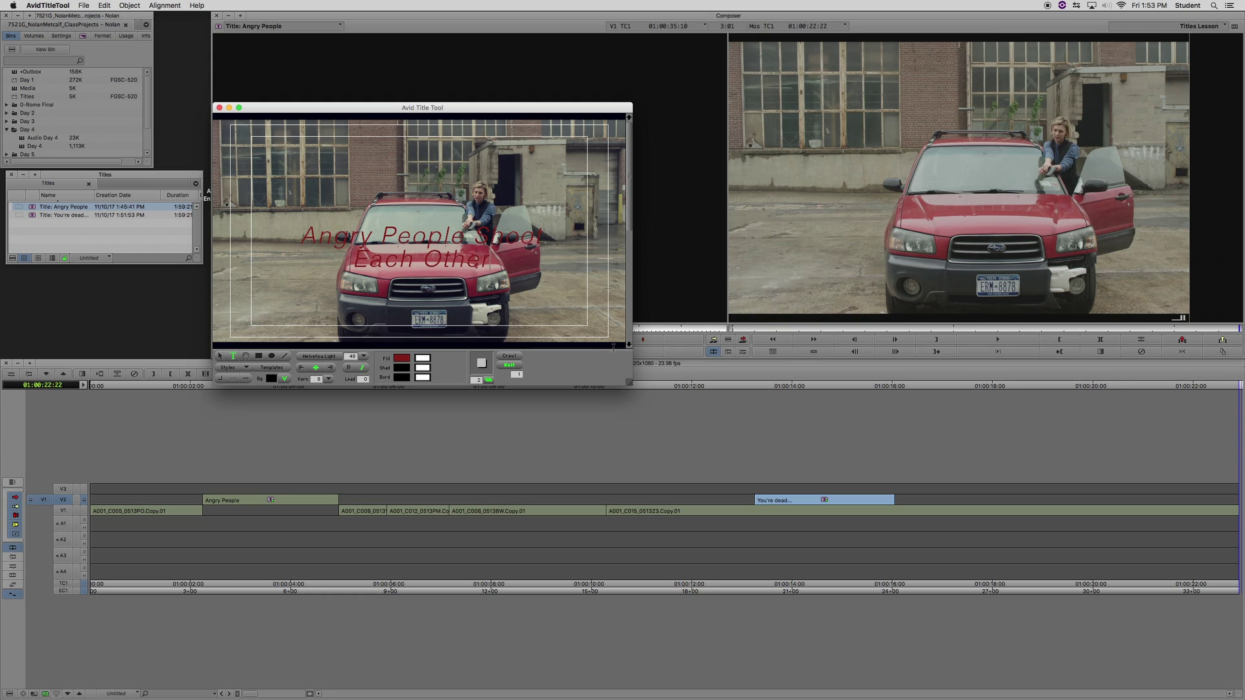
{"action": "left_click", "coordinate": [480, 260]}
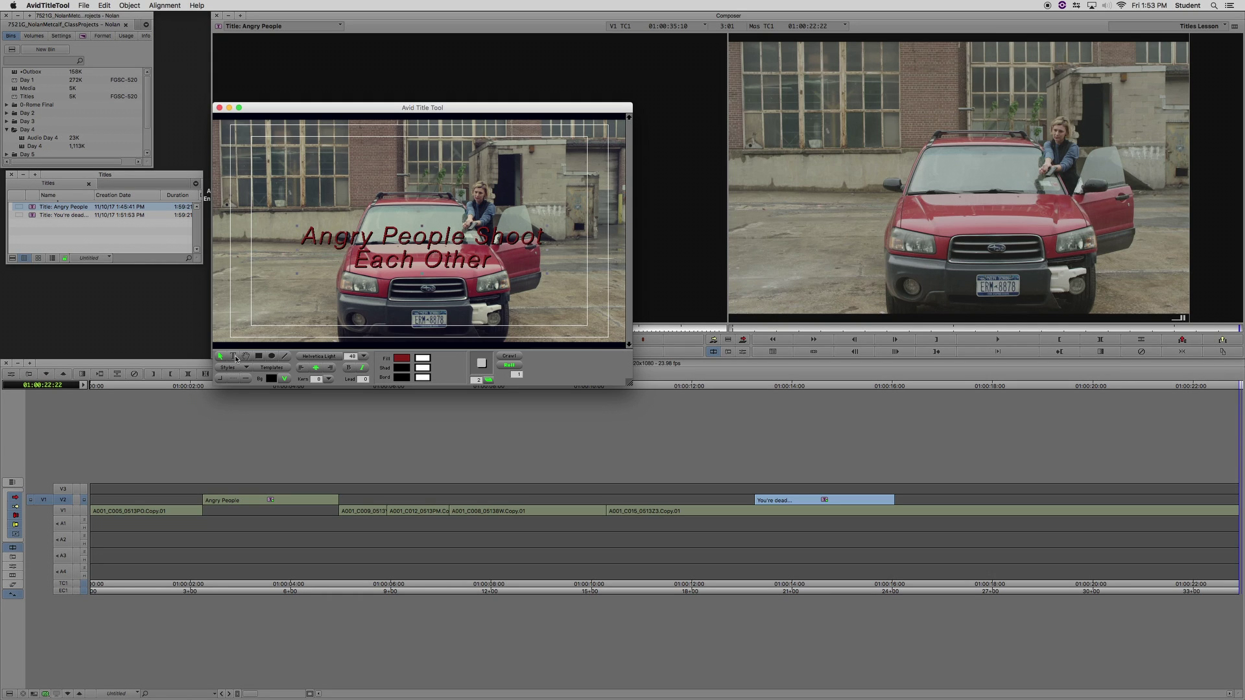
{"action": "key", "text": "t"}
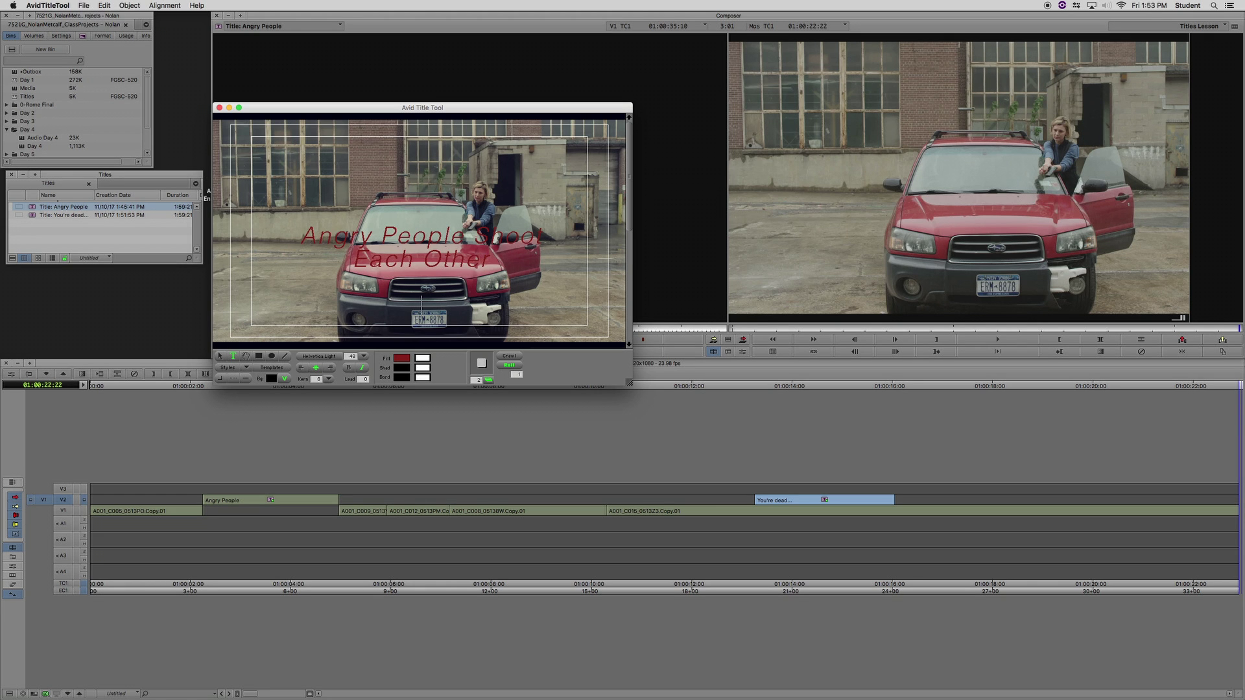
{"action": "scroll", "coordinate": [422, 307], "scroll_direction": "down", "scroll_amount": 5}
{"action": "type", "text": "Dire"}
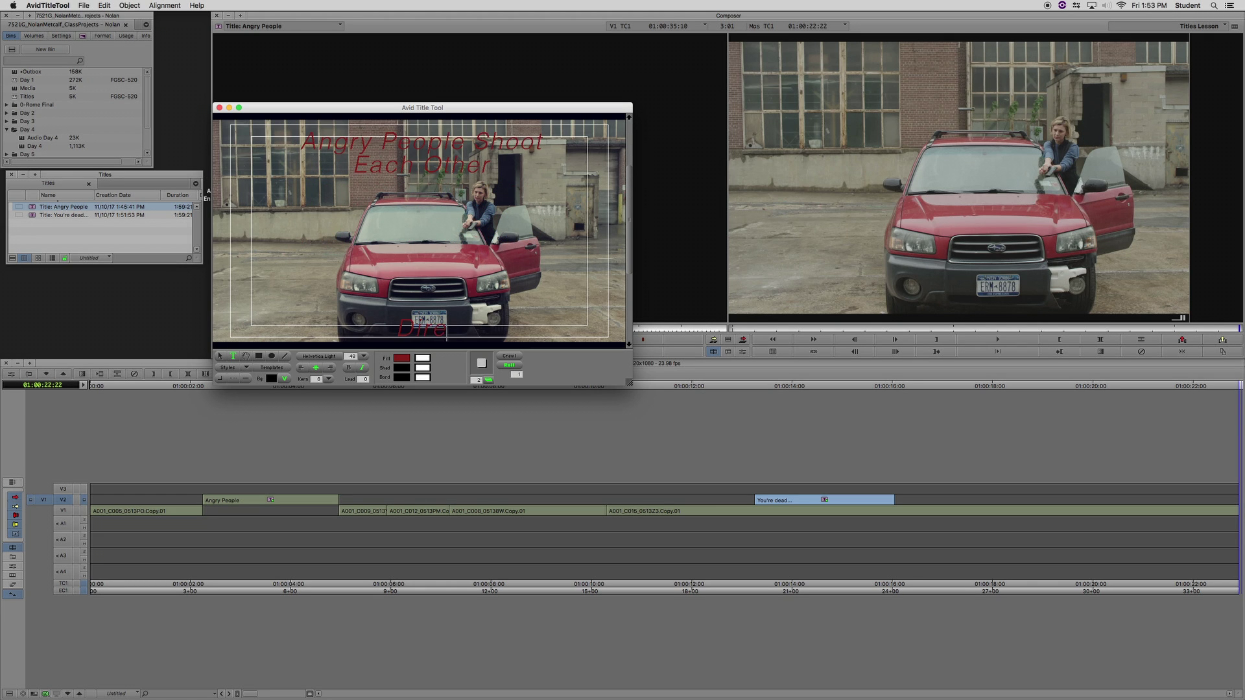
{"action": "type", "text": "cted by A Goo"}
{"action": "scroll", "coordinate": [421, 334], "scroll_direction": "down", "scroll_amount": 4}
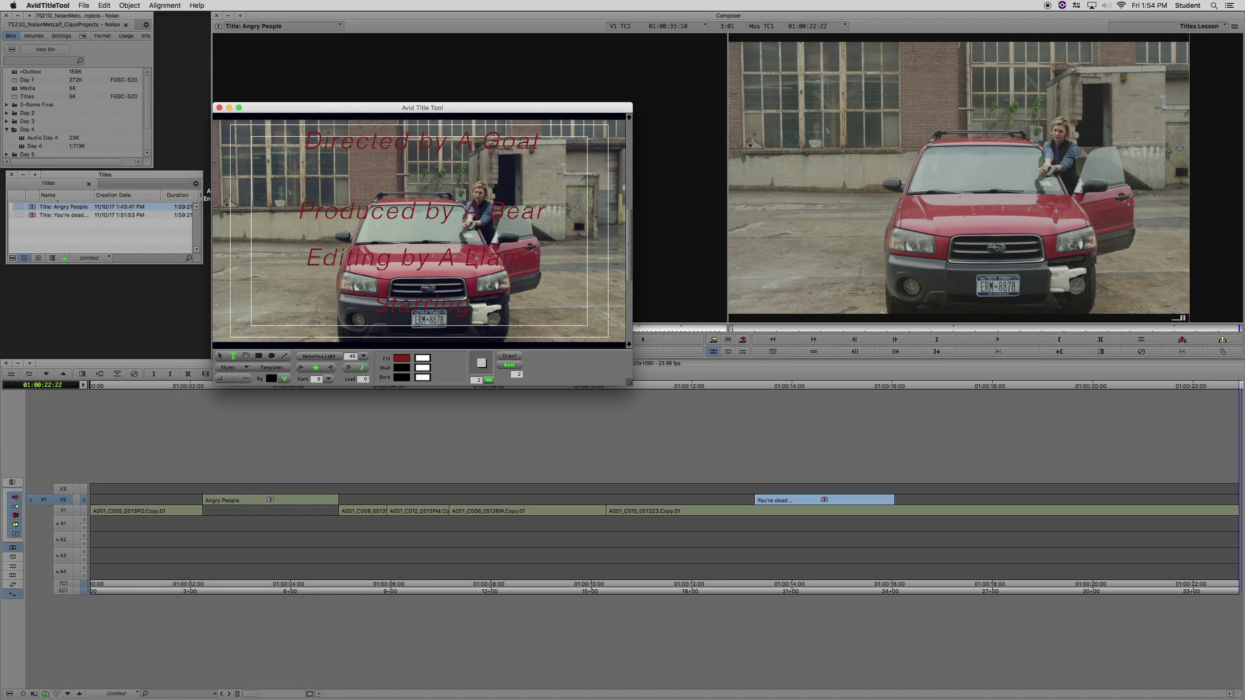
{"action": "type", "text": "Two Robots"}
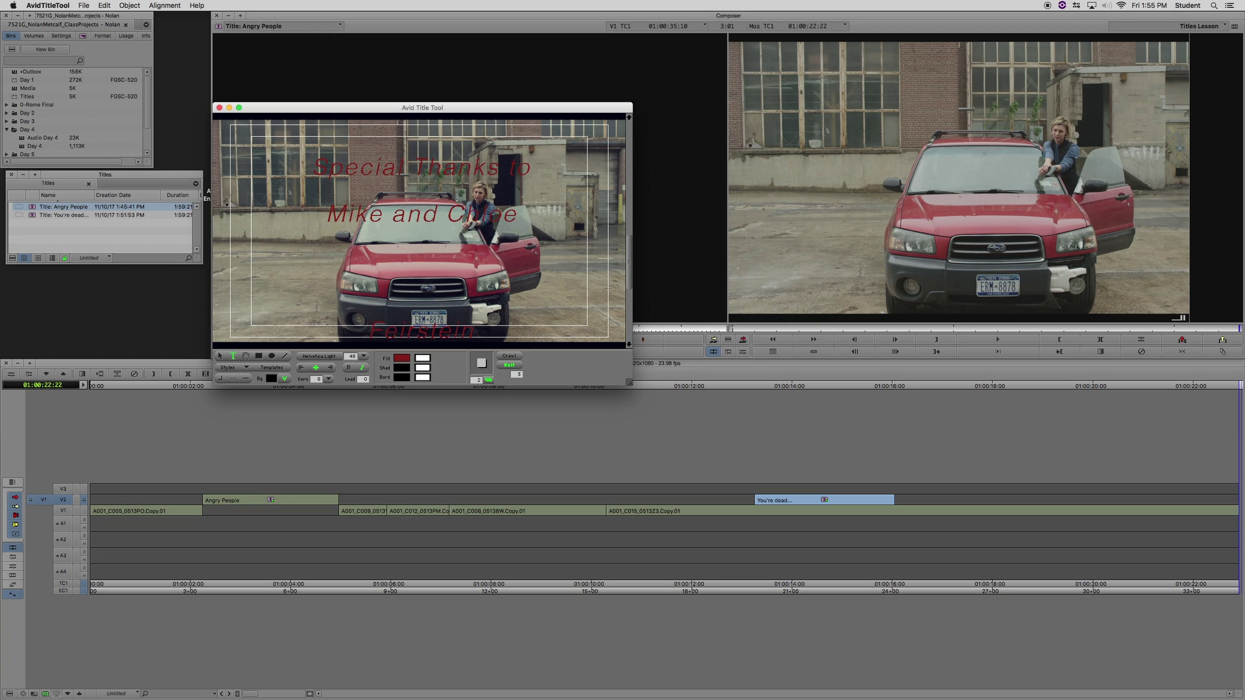
{"action": "type", "text": "Feinstein Productions"}
- Close and save the rolling title, and load "Rolling Title: Angry People" from the Titles bin into the source monitor
{"action": "left_click", "coordinate": [220, 108]}
{"action": "left_click", "coordinate": [575, 365]}
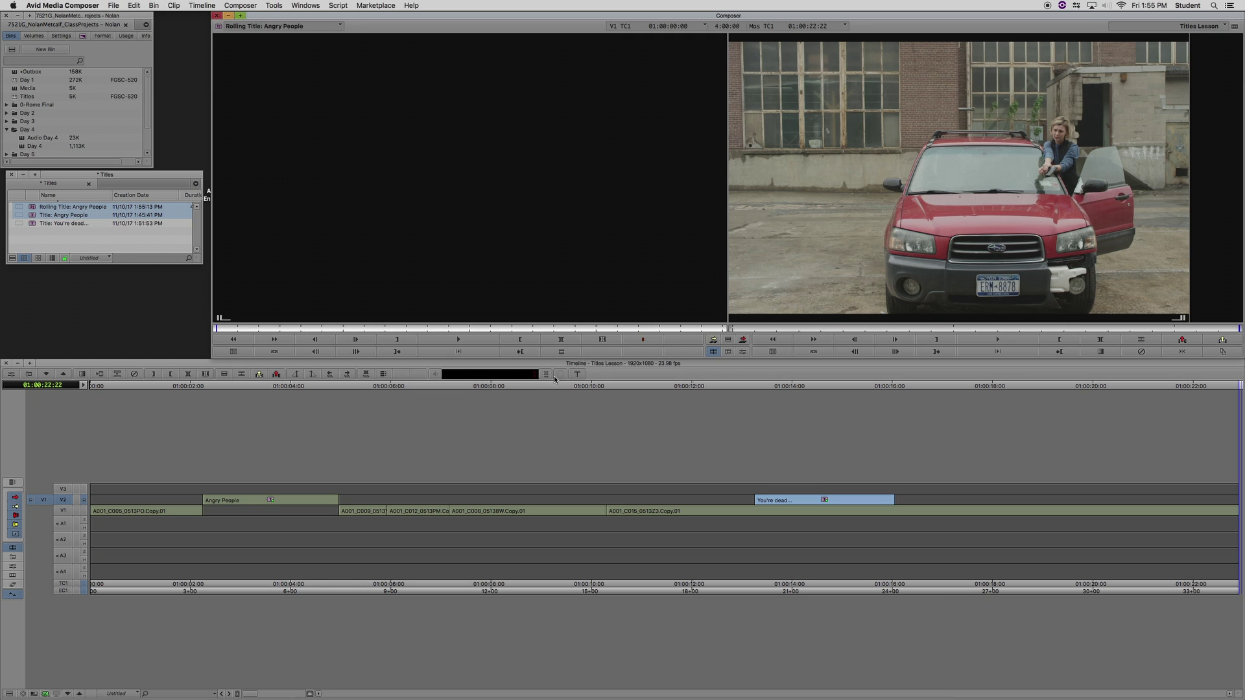
{"action": "left_click", "coordinate": [53, 234]}
{"action": "left_click", "coordinate": [34, 209]}
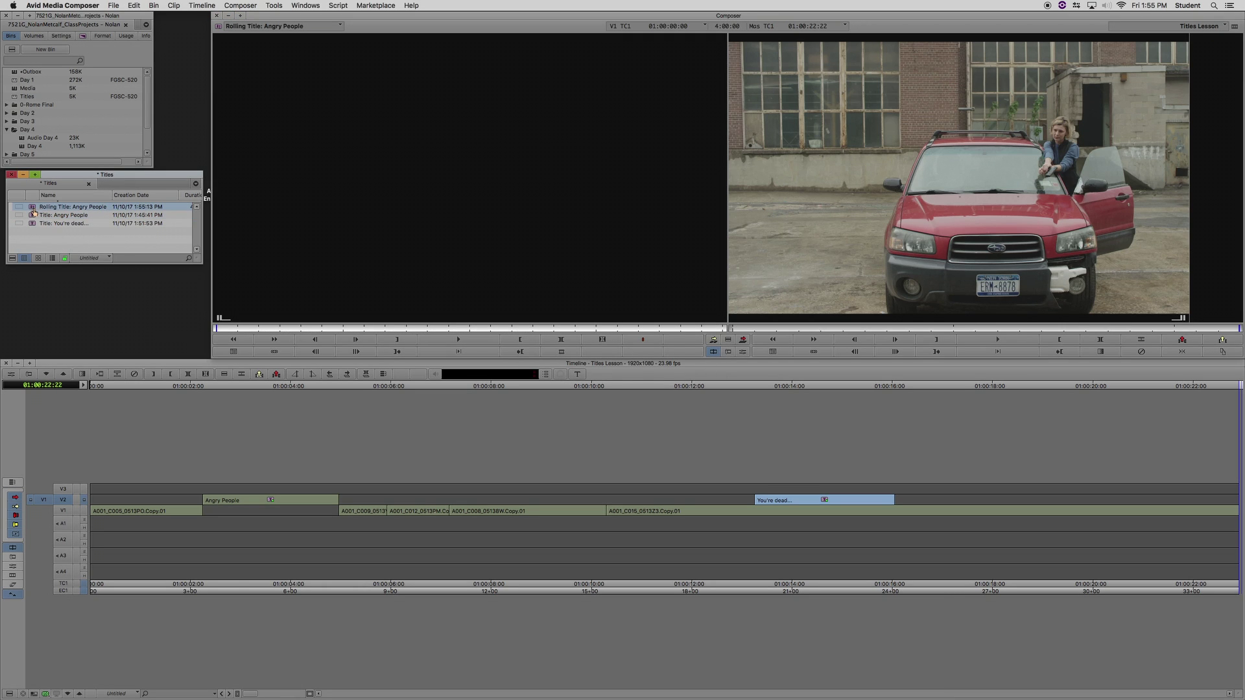
{"action": "double_click", "coordinate": [33, 209]}
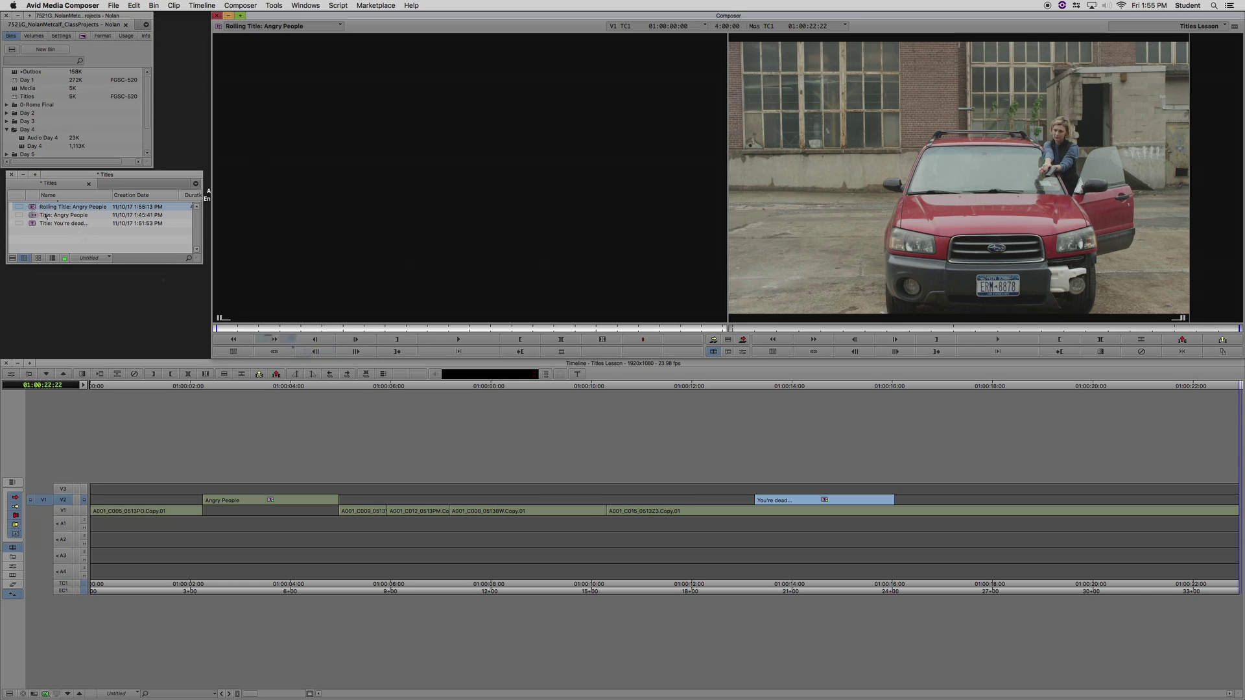
- Scrub through the rolling title and overwrite its full length onto V2 after the last clip of the sequence
{"action": "left_click_drag", "start_coordinate": [267, 331], "coordinate": [506, 331]}
{"action": "left_click_drag", "start_coordinate": [252, 354], "coordinate": [763, 324]}
{"action": "left_click", "coordinate": [771, 363]}
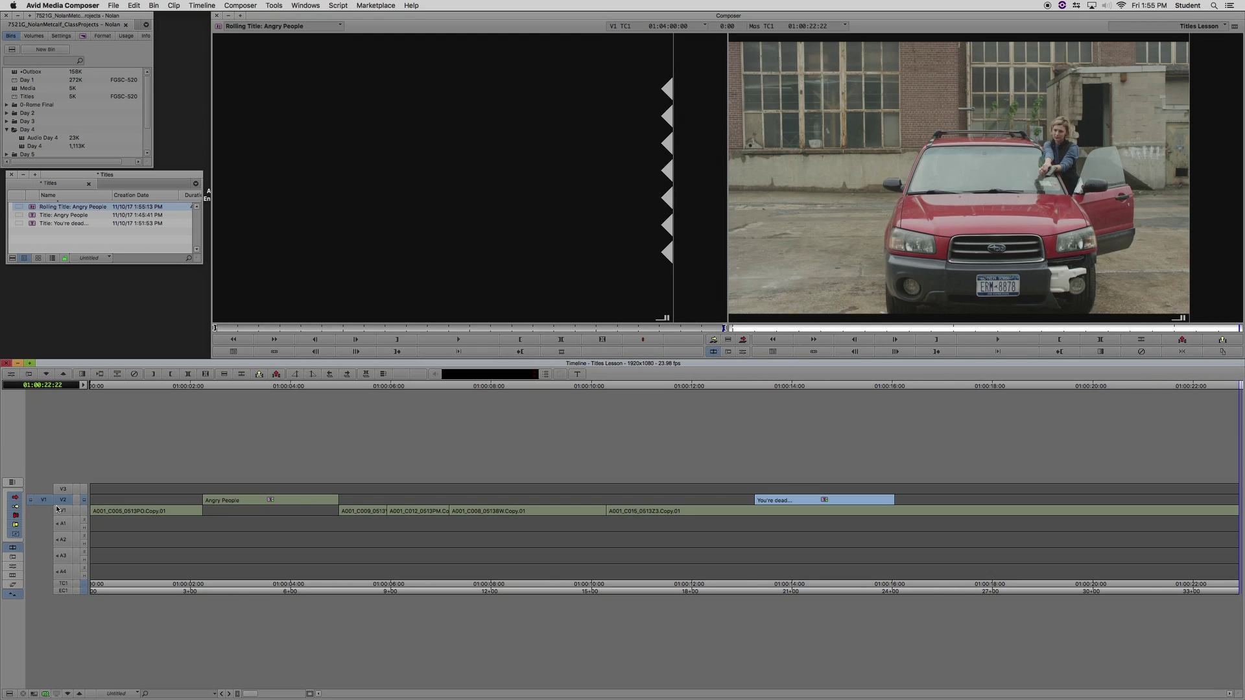
{"action": "key", "text": "b"}
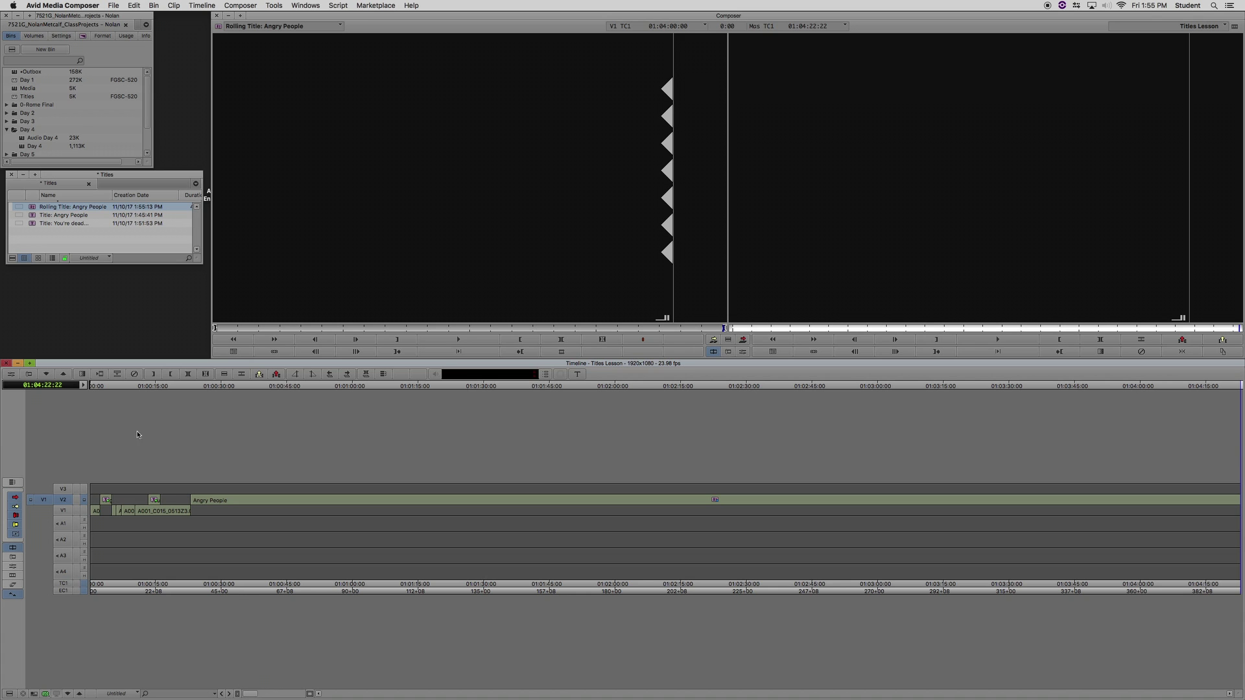
- Shorten the rolling title on V2 to about 6 seconds and preview it by playing and scrubbing
{"action": "left_click", "coordinate": [175, 394]}
{"action": "key", "text": "space"}
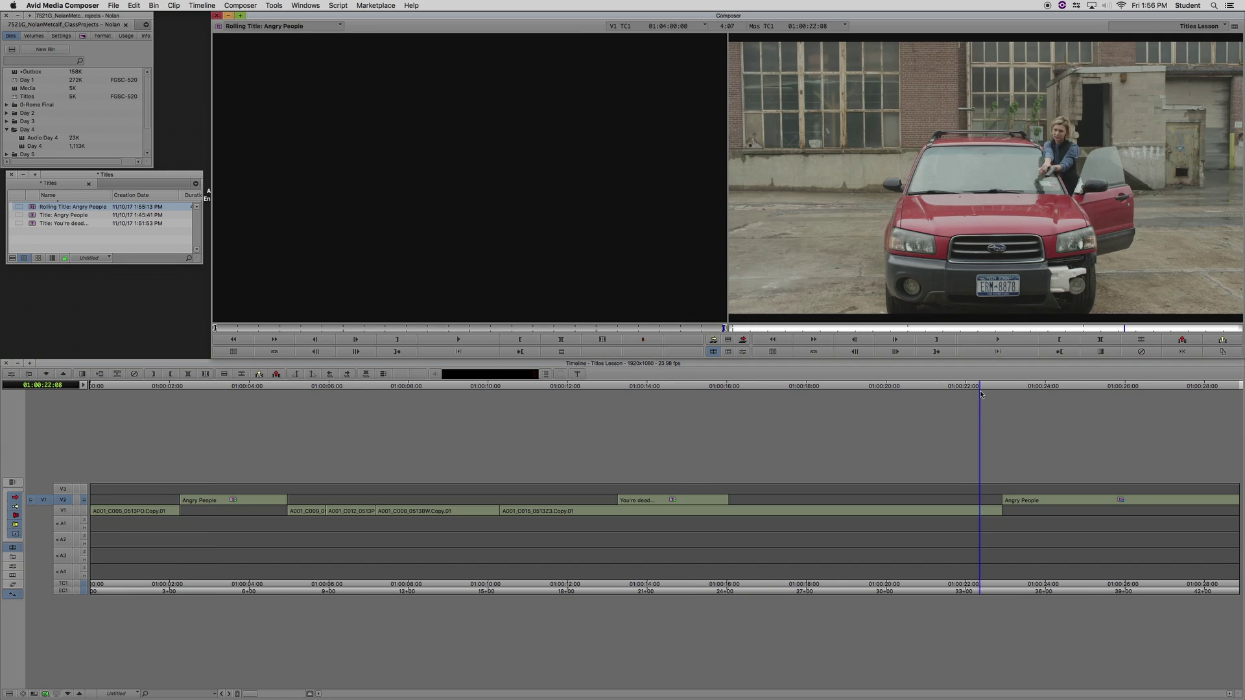
{"action": "key", "text": "space"}
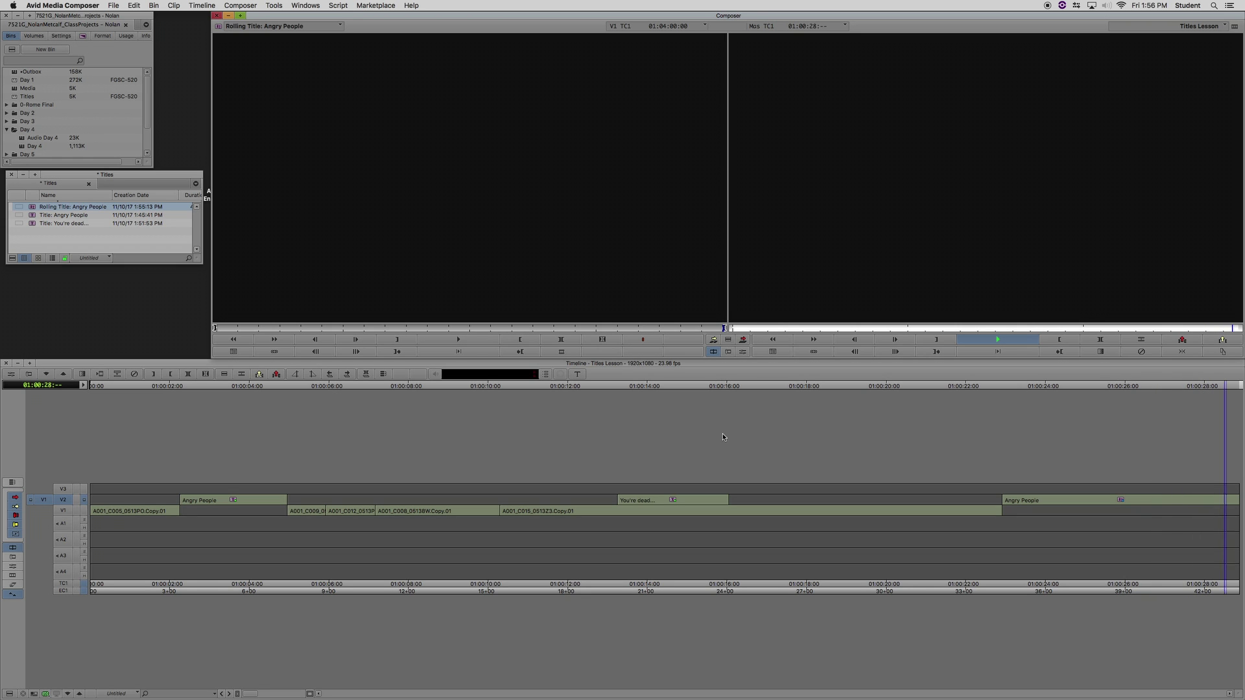
{"action": "left_click_drag", "start_coordinate": [1014, 445], "coordinate": [986, 428]}
{"action": "key", "text": "space"}
{"action": "left_click", "coordinate": [1057, 387]}
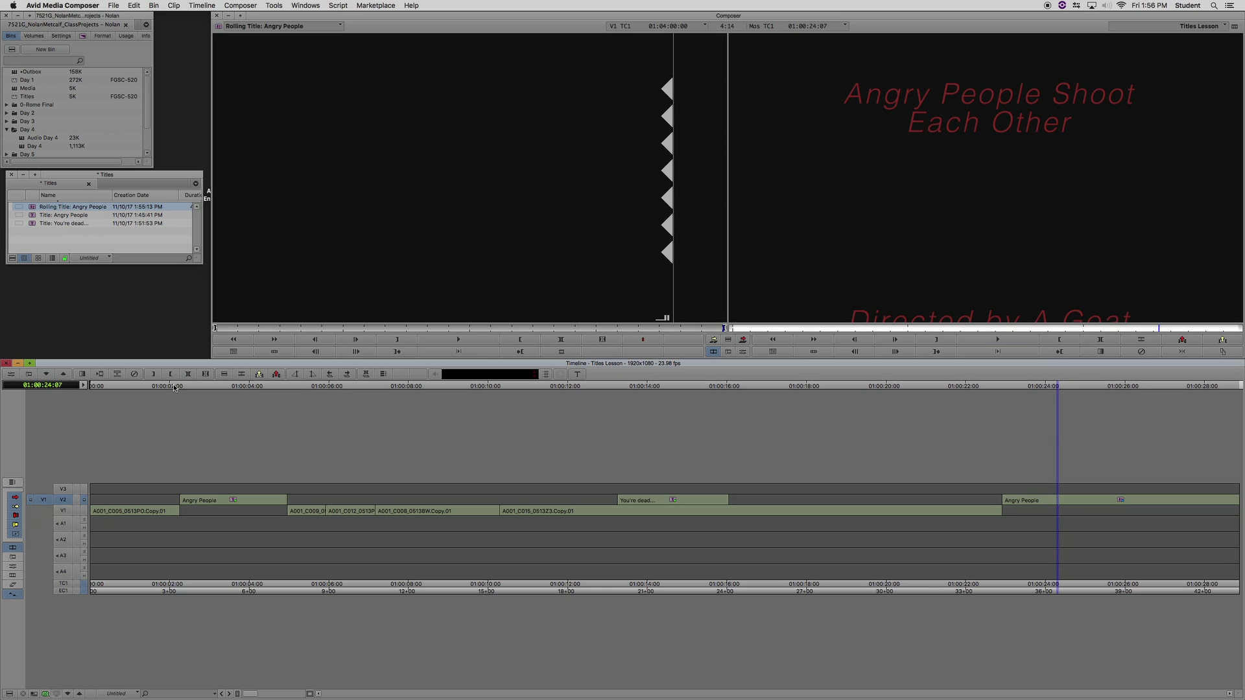
- Render the shortened rolling title effect and play it back from just before its start
{"action": "left_click", "coordinate": [99, 375]}
{"action": "left_click", "coordinate": [631, 372]}
{"action": "left_click", "coordinate": [988, 392]}
{"action": "key", "text": "space"}
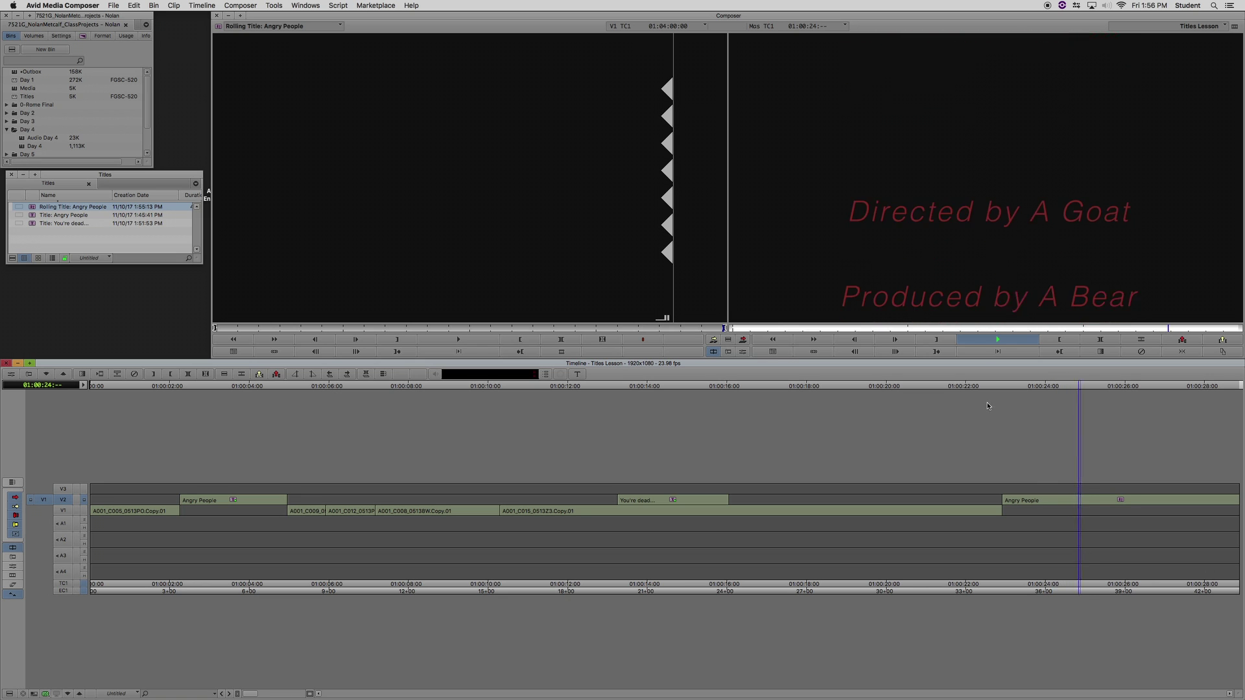
- Extend the end of the rolling title on V2 by about 2:12 and play it back
{"action": "left_click", "coordinate": [1237, 500]}
{"action": "mouse_move", "coordinate": [1236, 502]}
{"action": "left_mouse_down"}
{"action": "mouse_move", "coordinate": [1198, 491]}
{"action": "mouse_move", "coordinate": [1243, 501]}
{"action": "left_mouse_up"}
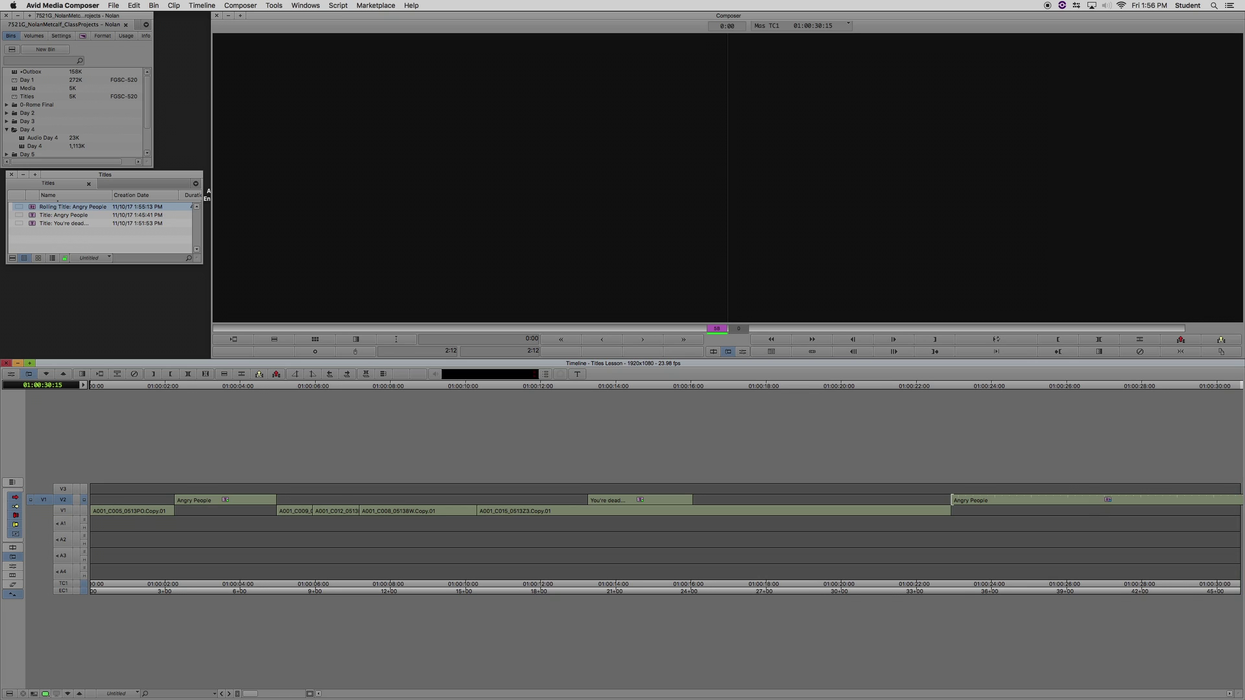
{"action": "left_click", "coordinate": [922, 389]}
{"action": "key", "text": "space"}
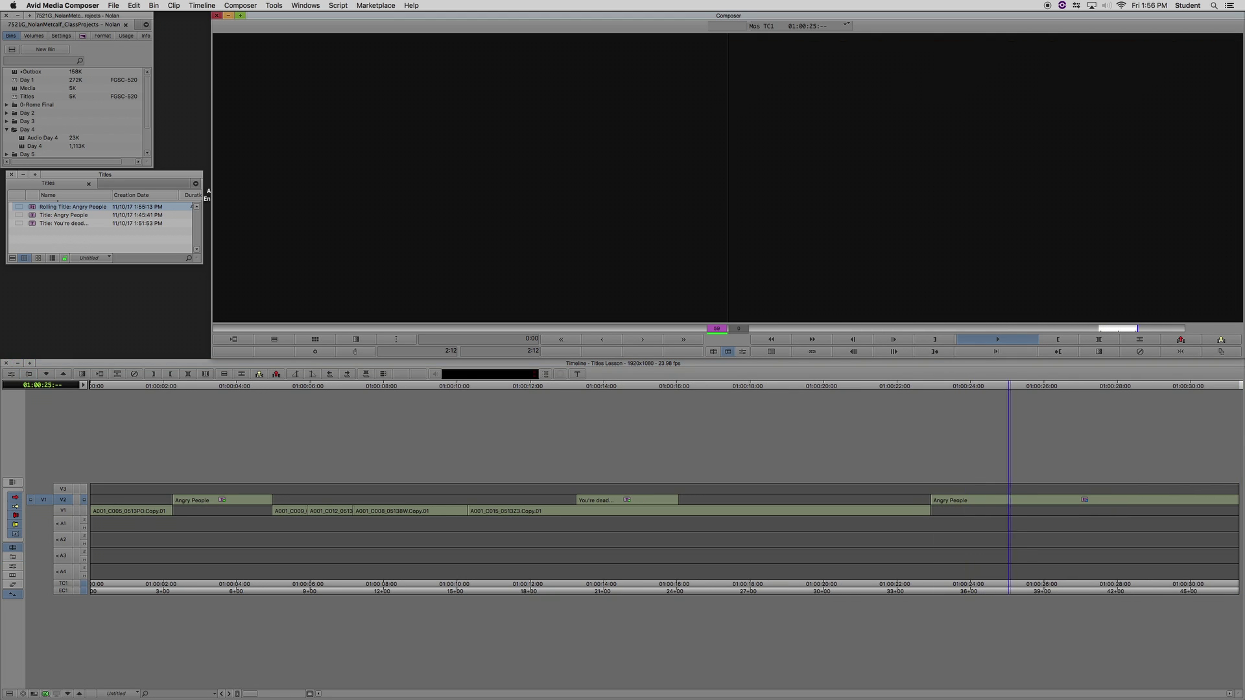
{"action": "key", "text": "space"}
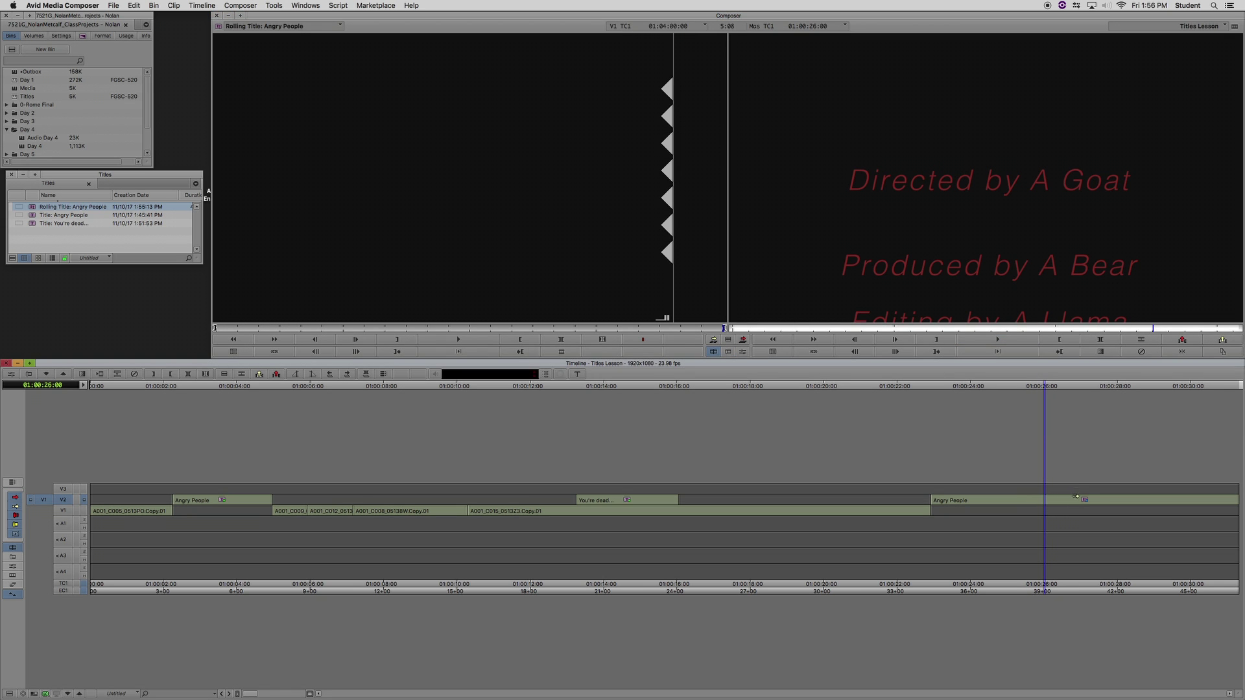
- Render the extended rolling title to the FGSC2018_MEDIA drive and play it back from just before its start
{"action": "left_click", "coordinate": [98, 375]}
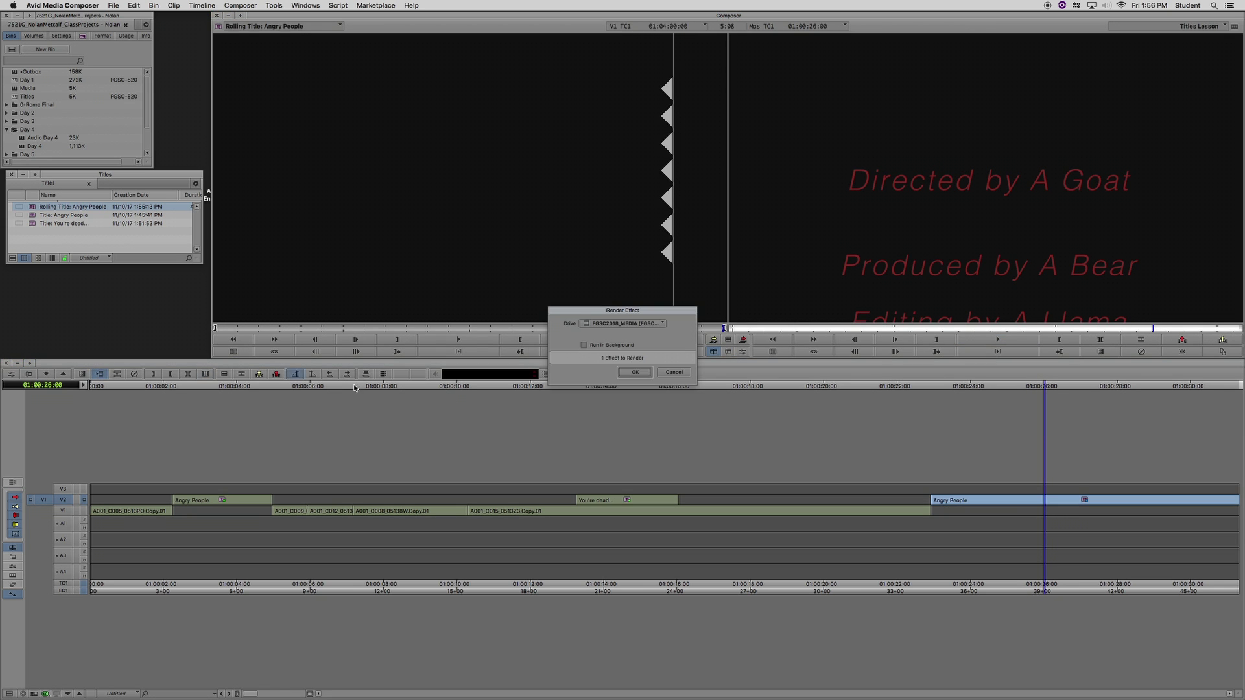
{"action": "left_click", "coordinate": [635, 372]}
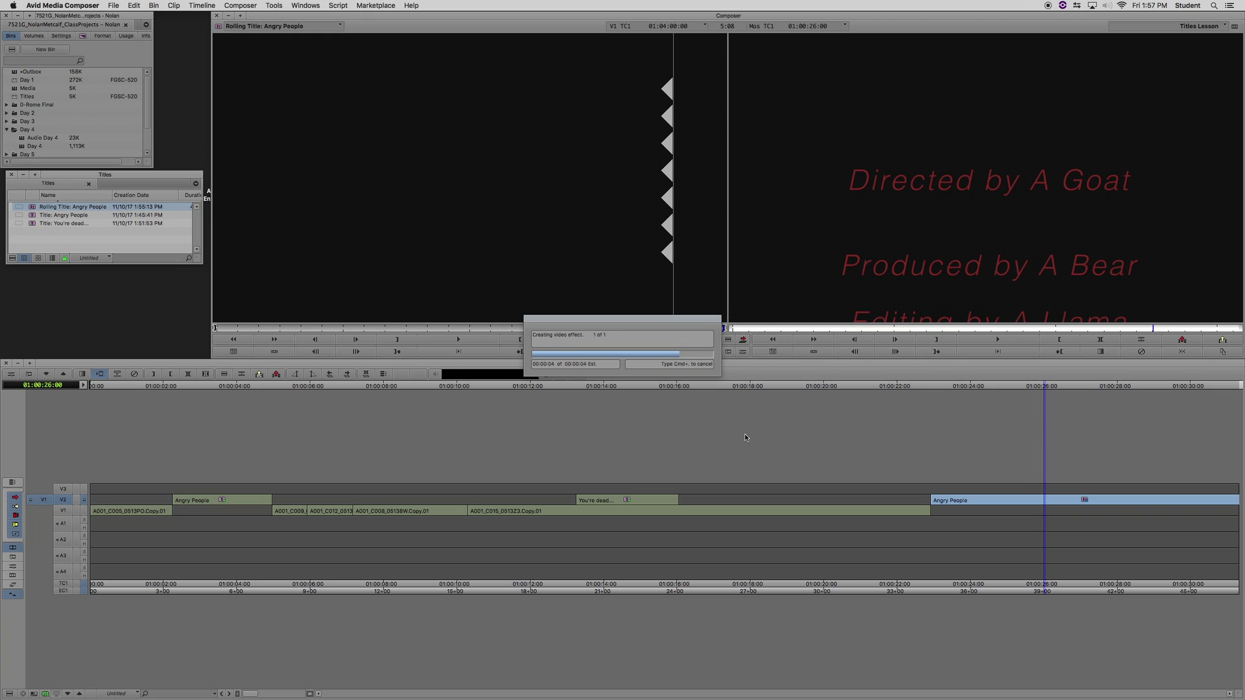
{"action": "left_click", "coordinate": [916, 388]}
{"action": "key", "text": "space"}
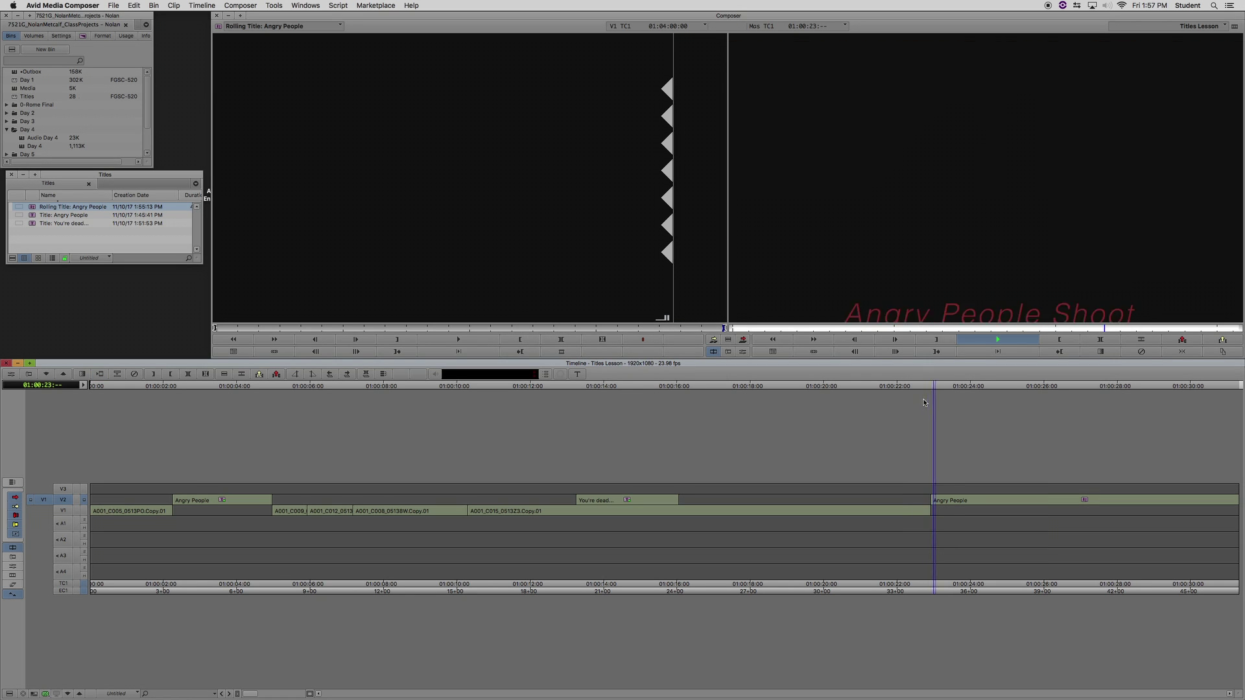